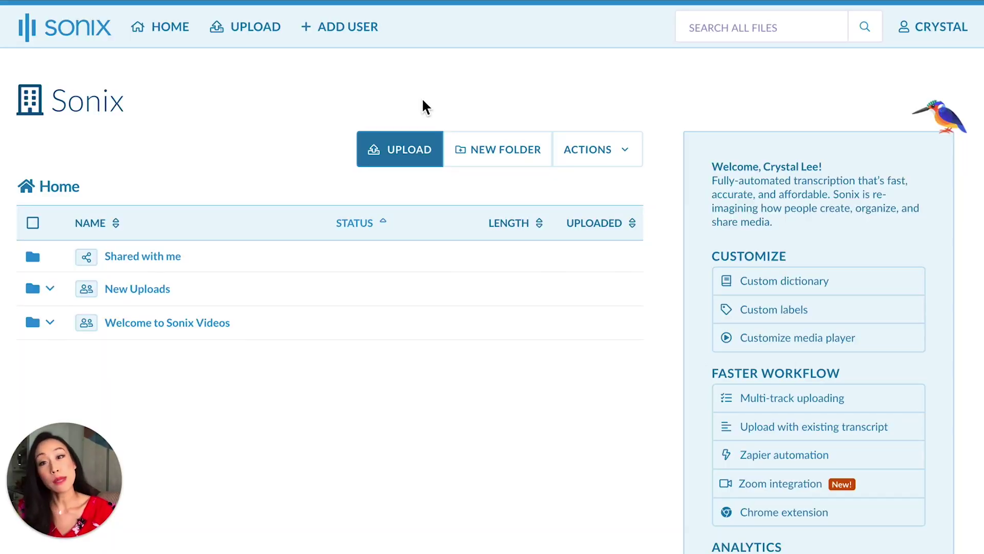
# - Start a new upload from the Sonix home dashboard
pyautogui.click(430, 154)
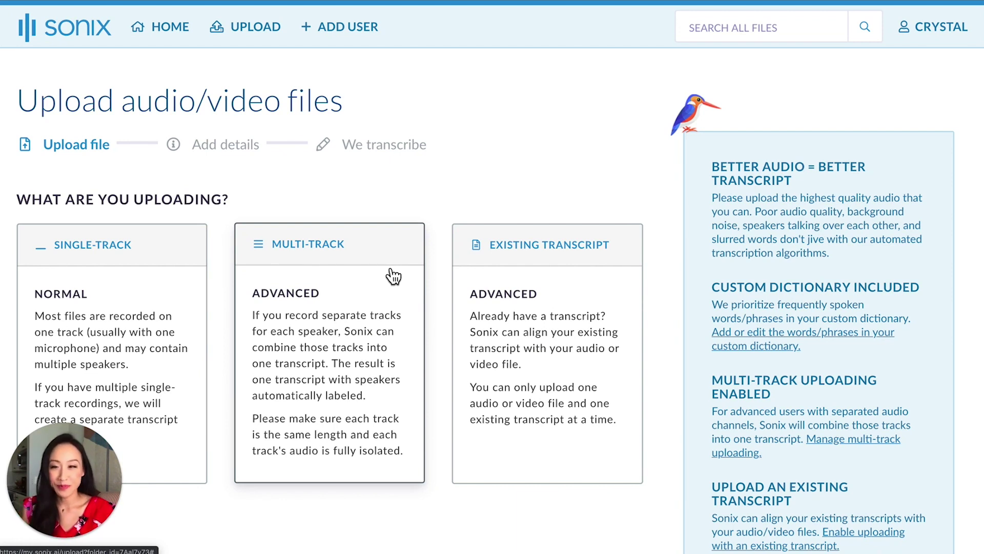
# - Choose the single-track upload type to reveal the file drop and import sources
pyautogui.click(124, 279)
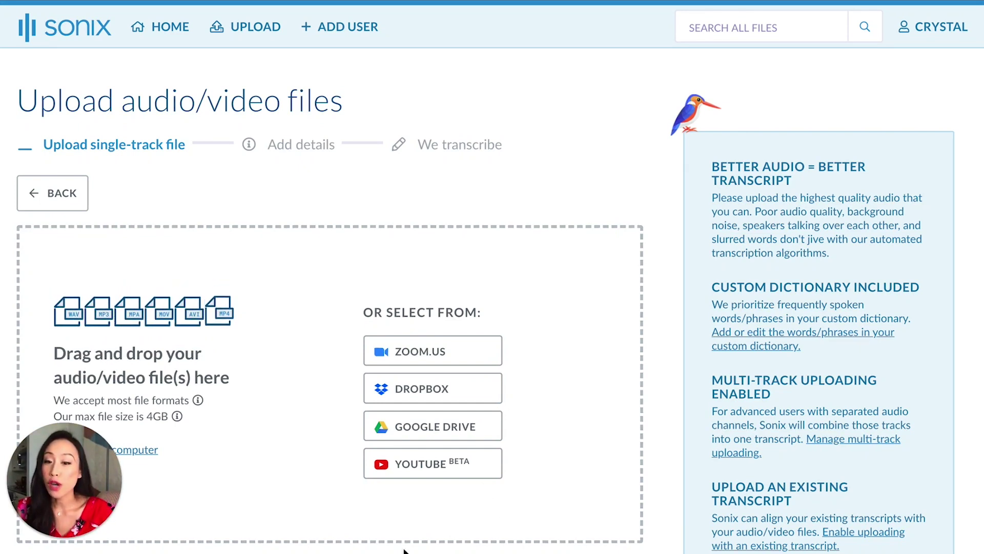
pyautogui.moveTo(88, 473); pyautogui.dragTo(272, 441)
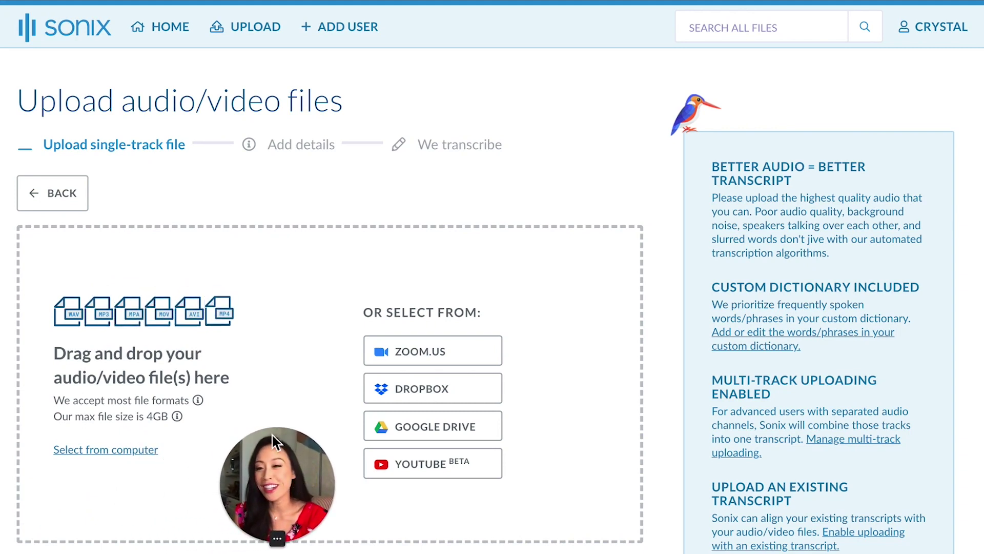
# - Upload Welcome To Sonix.mp4 from the computer and scroll down to the Step 2 details
pyautogui.click(124, 449)
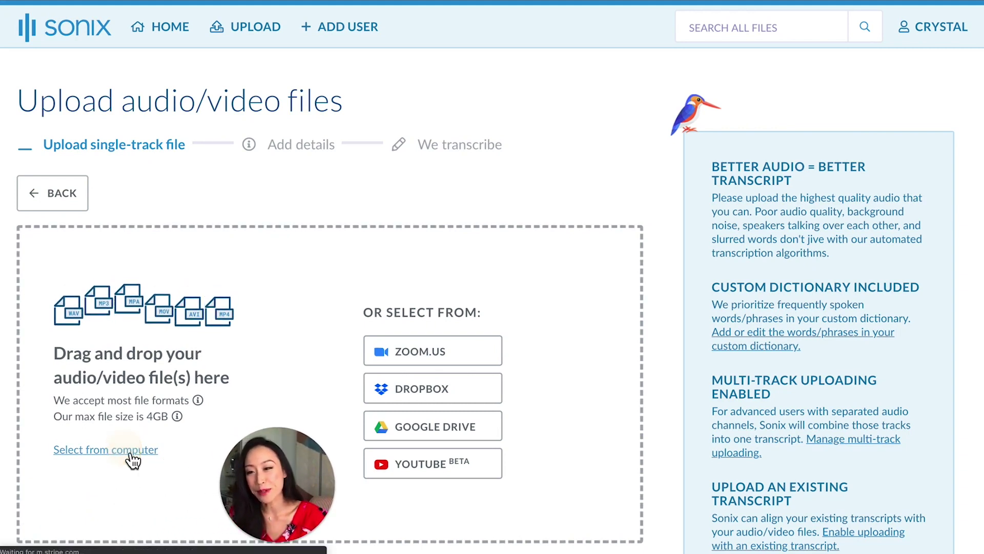
pyautogui.click(460, 43)
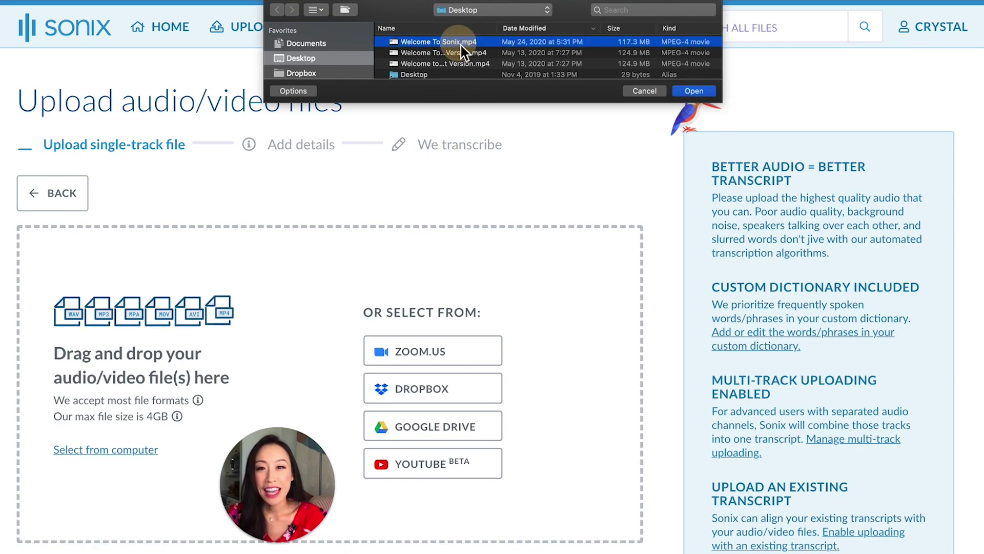
pyautogui.click(695, 91)
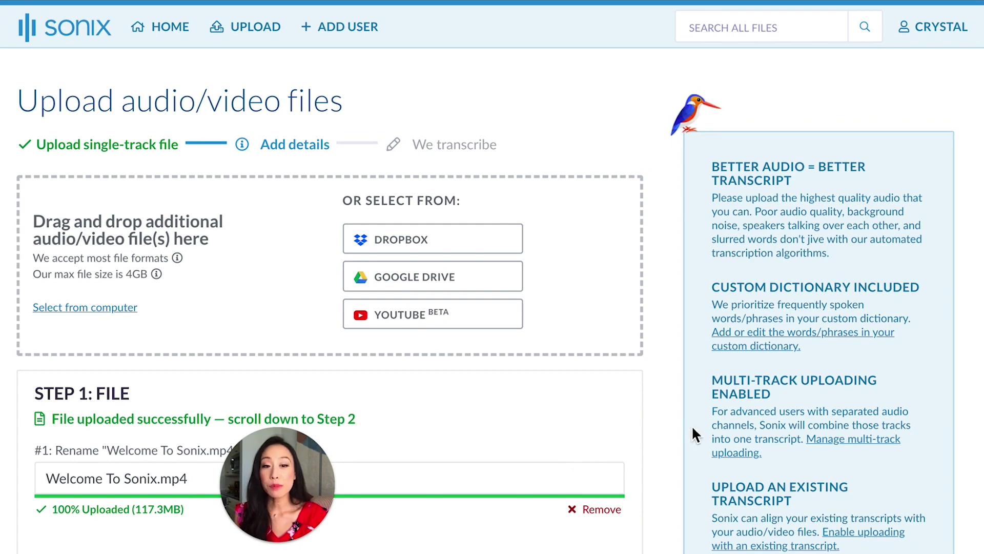
pyautogui.scroll(-4, 675, 454)
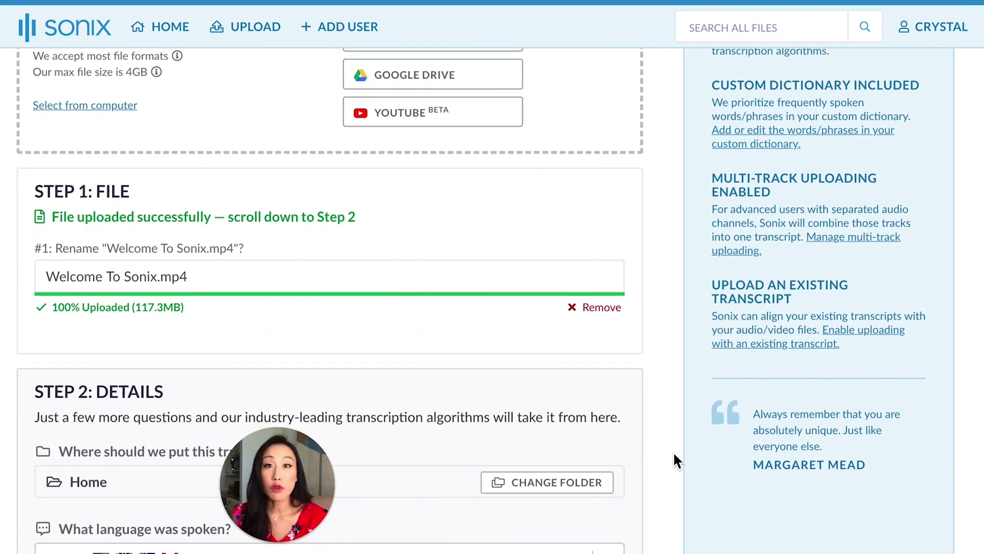
pyautogui.scroll(-3, 674, 454)
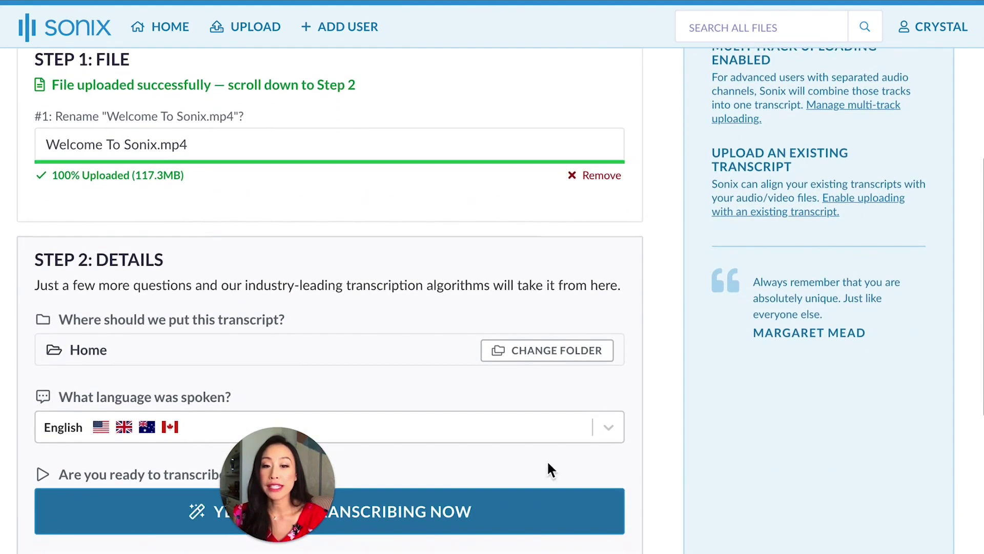
pyautogui.moveTo(303, 462); pyautogui.dragTo(798, 449)
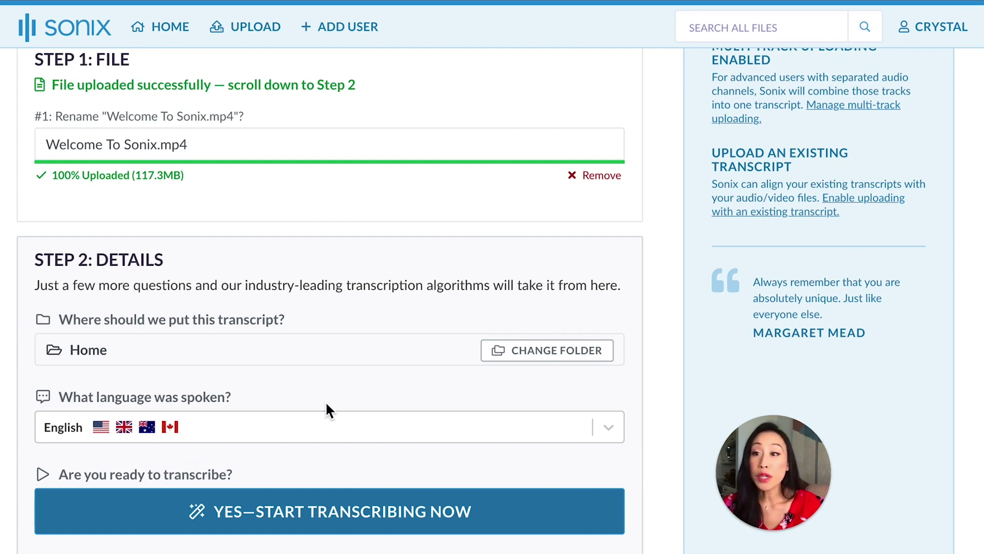
# - Replace the file name with 'Welcome to Sonix by' followed by the presenter's first name
pyautogui.doubleClick(141, 146)
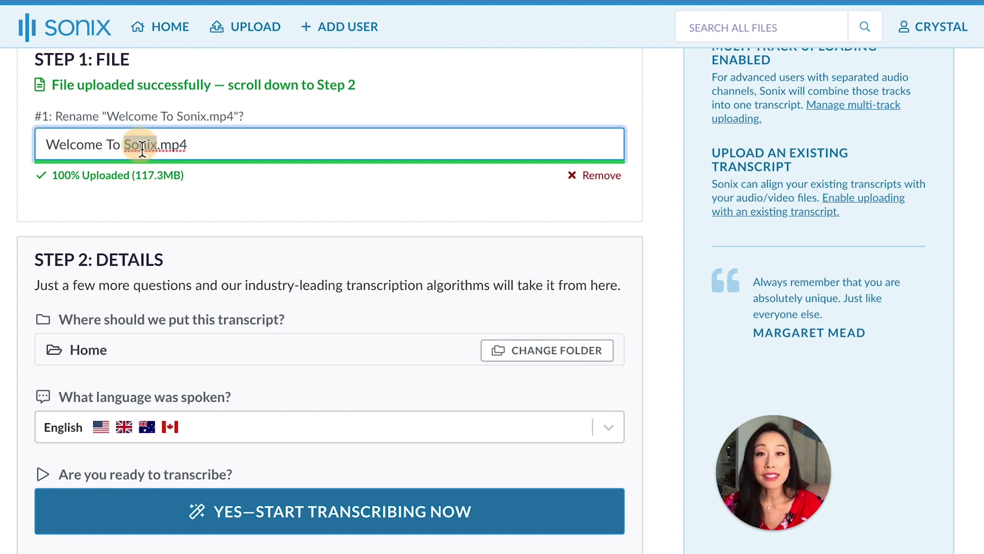
pyautogui.hotkey('ctrl', 'a')
pyautogui.write('Welc')
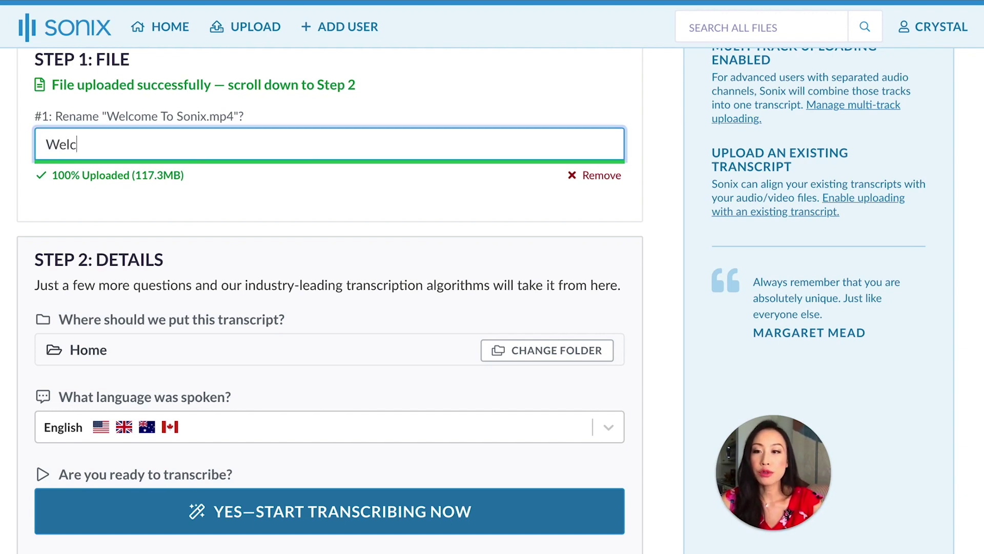
pyautogui.write('ome to Soni')
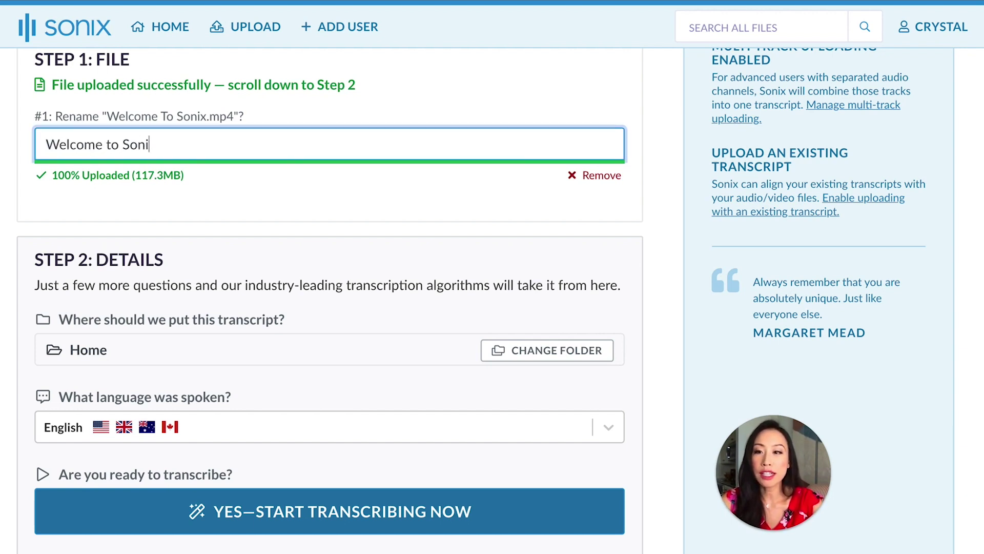
pyautogui.write('x by Crysta')
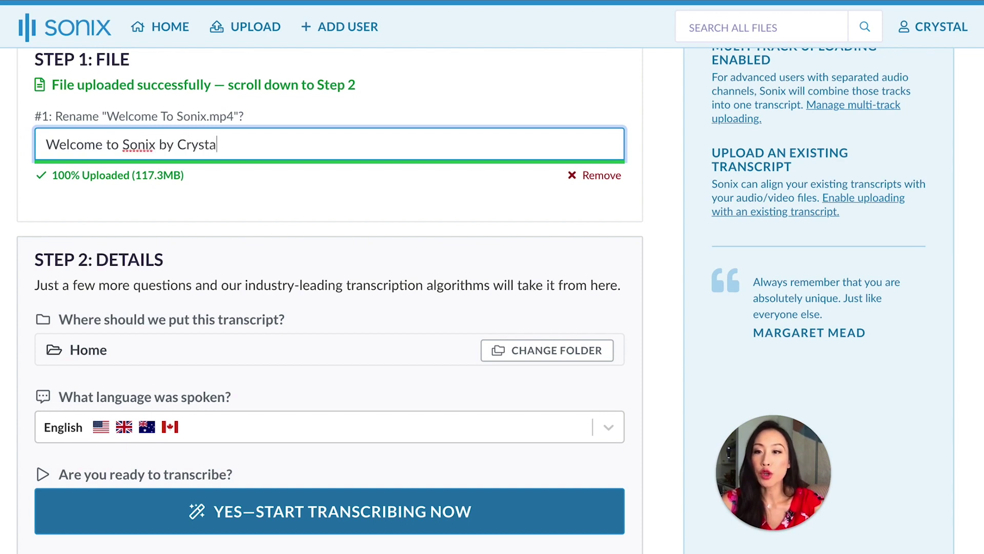
pyautogui.write('l')
pyautogui.click(238, 189)
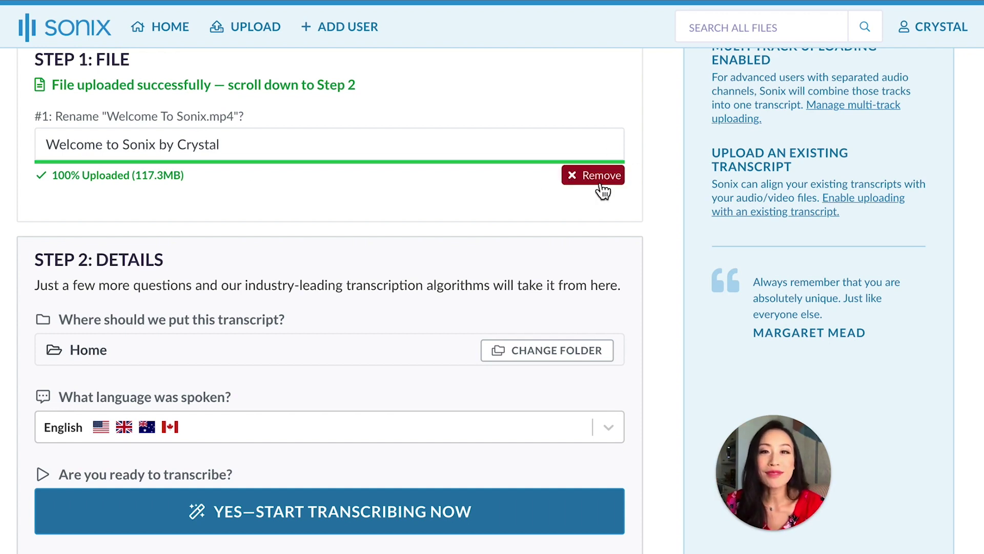
# - Send the file to the New Uploads folder, keep English as the language, and start transcribing
pyautogui.click(562, 355)
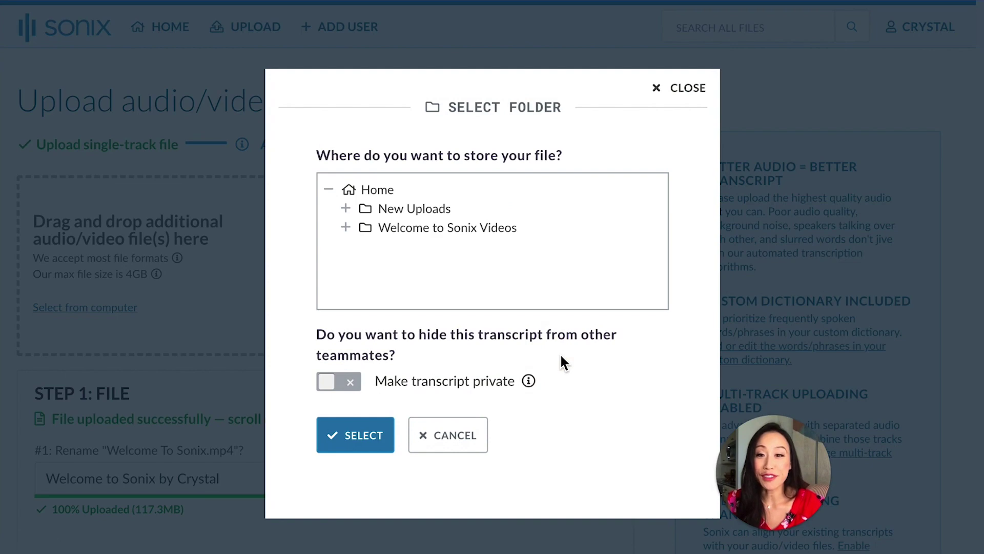
pyautogui.click(417, 209)
pyautogui.click(354, 434)
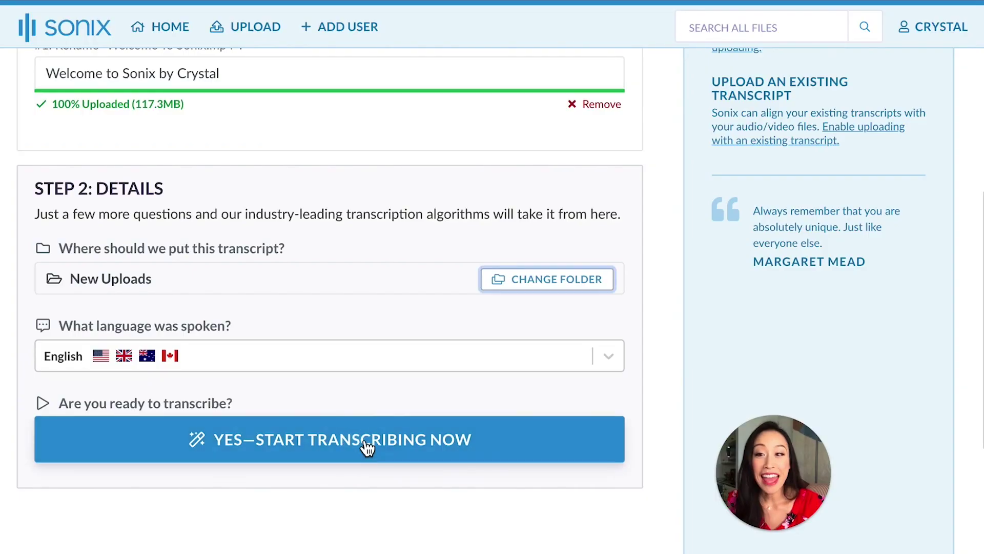
pyautogui.click(257, 361)
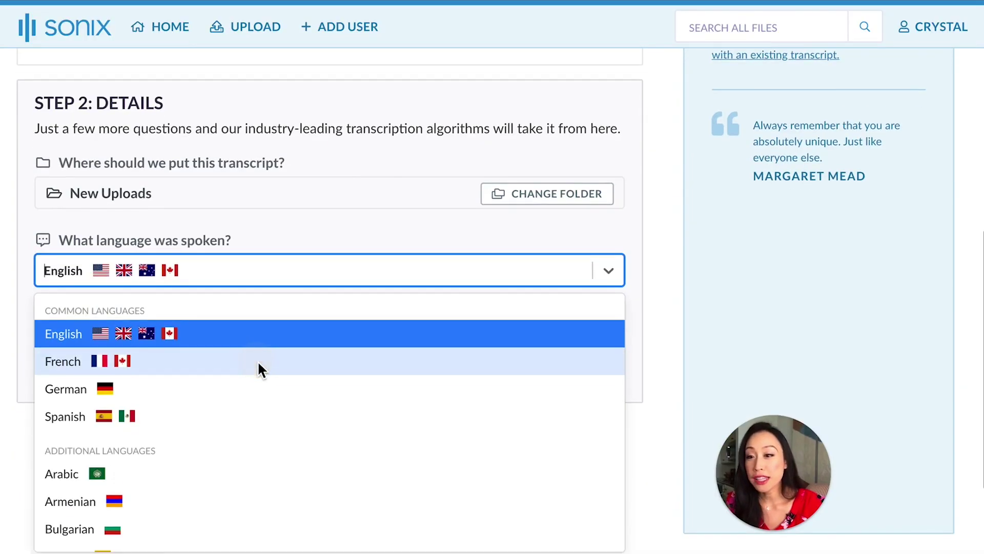
pyautogui.click(235, 281)
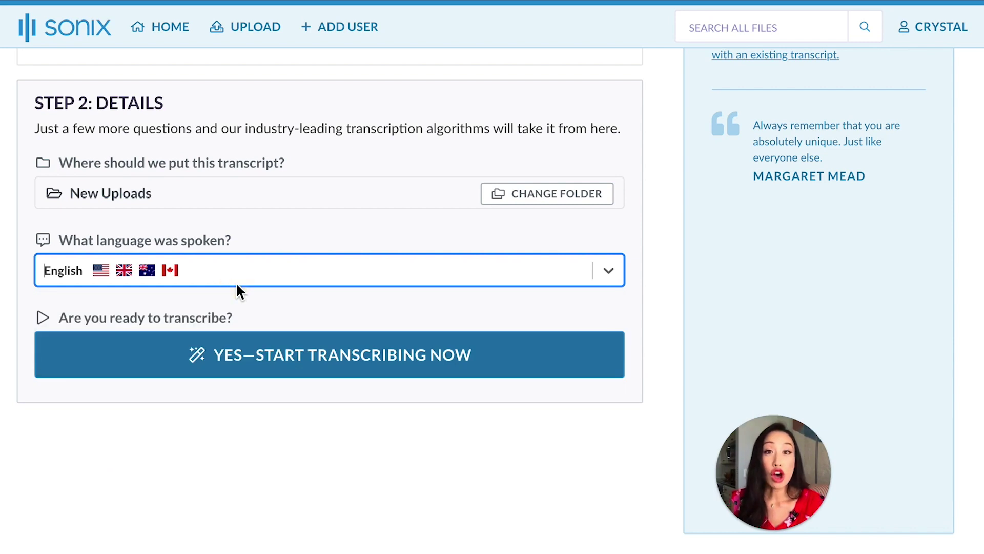
pyautogui.click(479, 376)
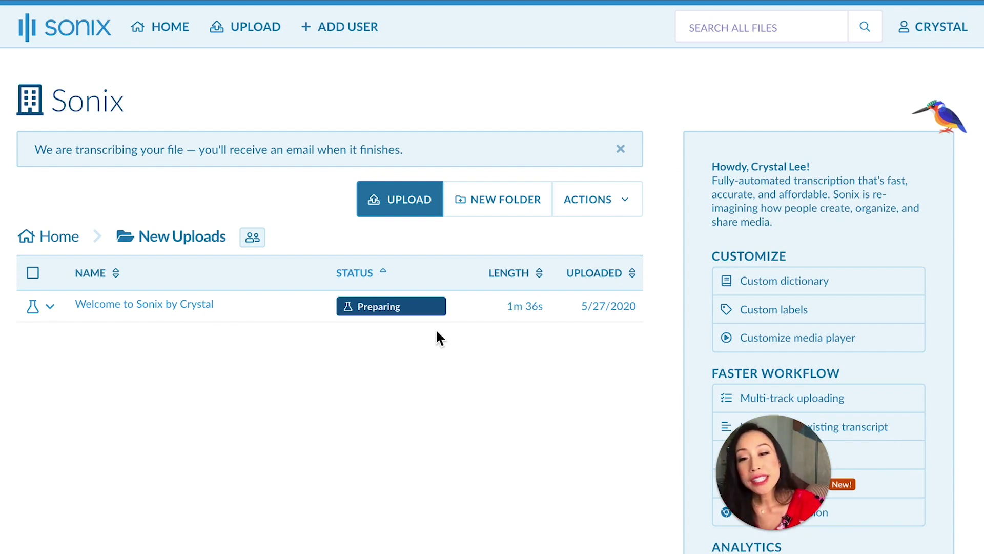
# - Wait until the file's status changes from Preparing to Transcribed, then open its transcript
pyautogui.moveTo(427, 316)
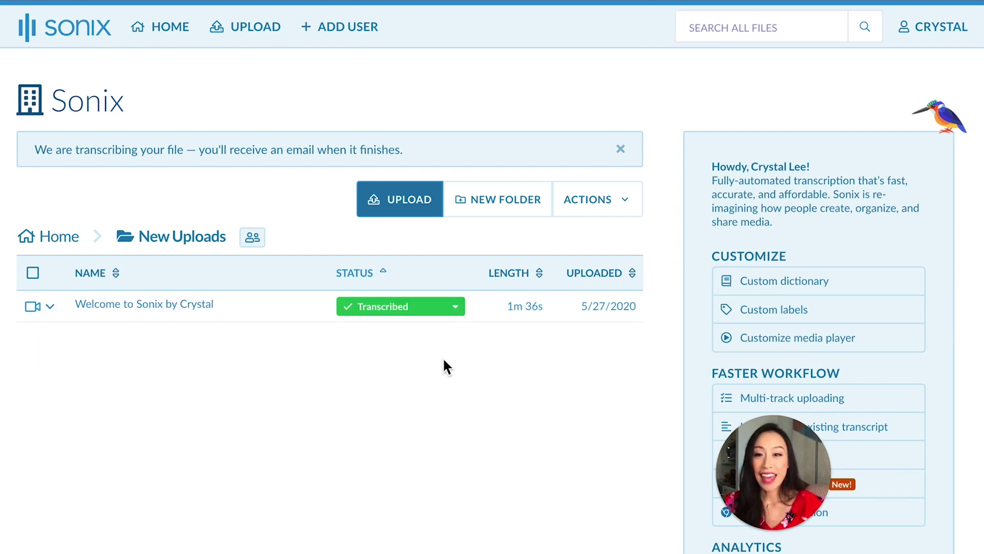
pyautogui.click(203, 318)
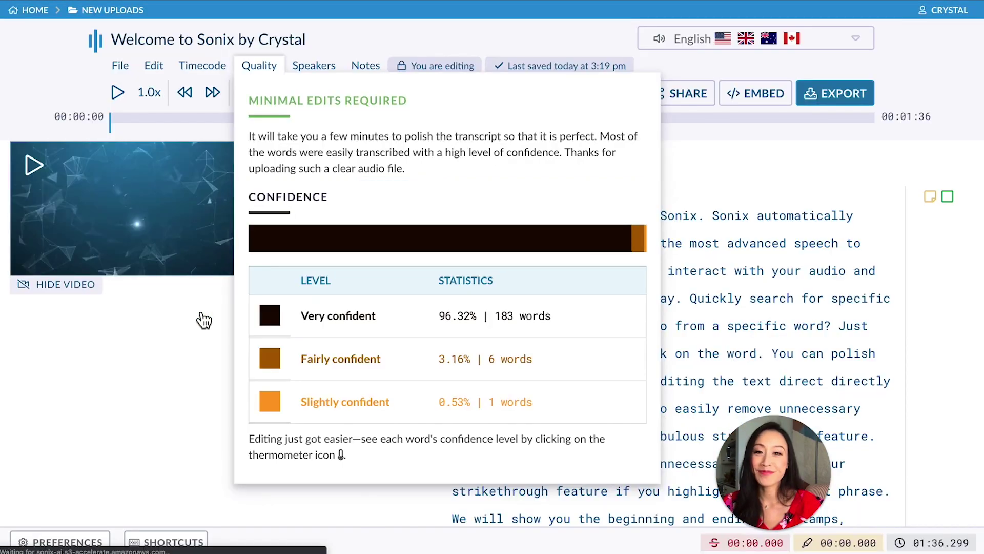
# - Dismiss the quality summary, scroll through the transcript, and reopen the file from New Uploads
pyautogui.click(809, 179)
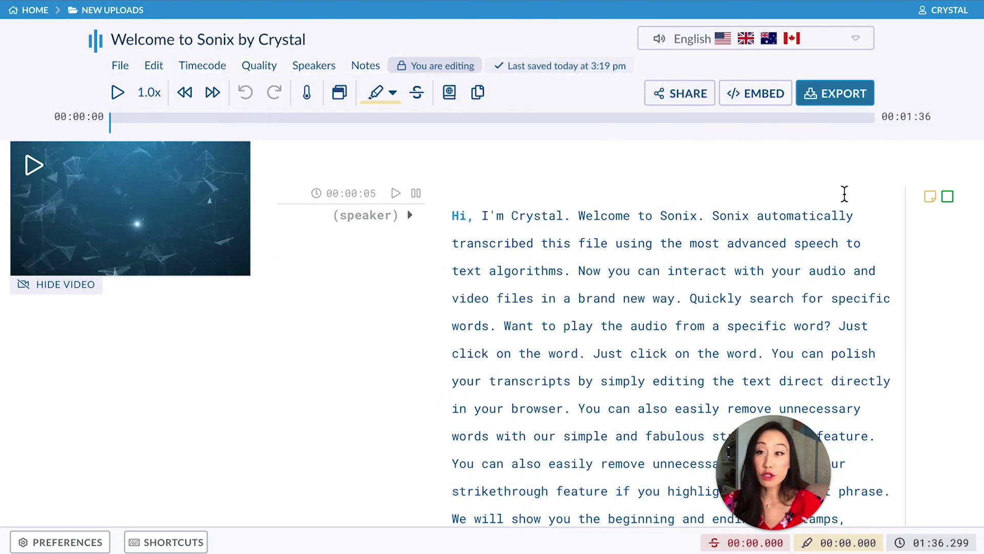
pyautogui.scroll(-3, 844, 194)
pyautogui.scroll(-3, 844, 194)
pyautogui.scroll(7, 845, 193)
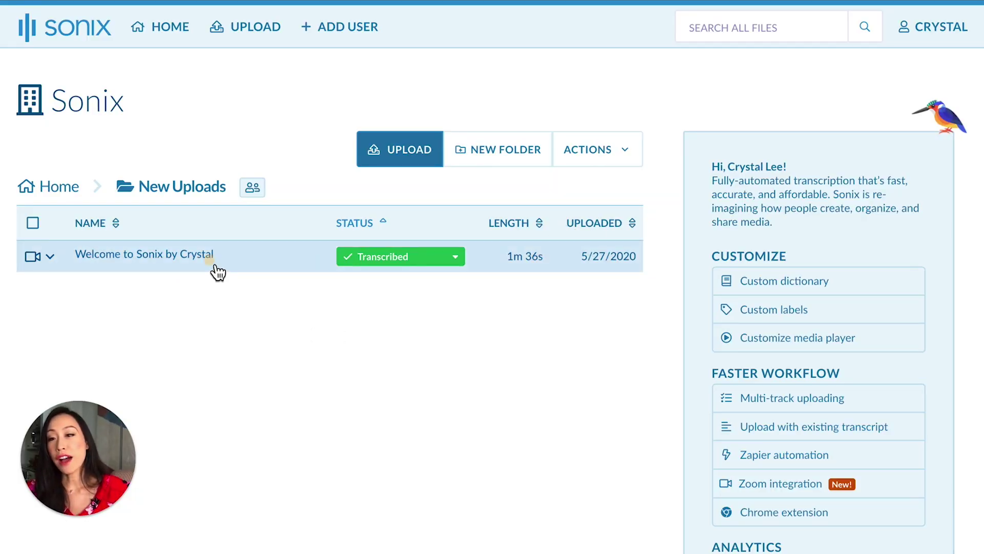
pyautogui.click(218, 272)
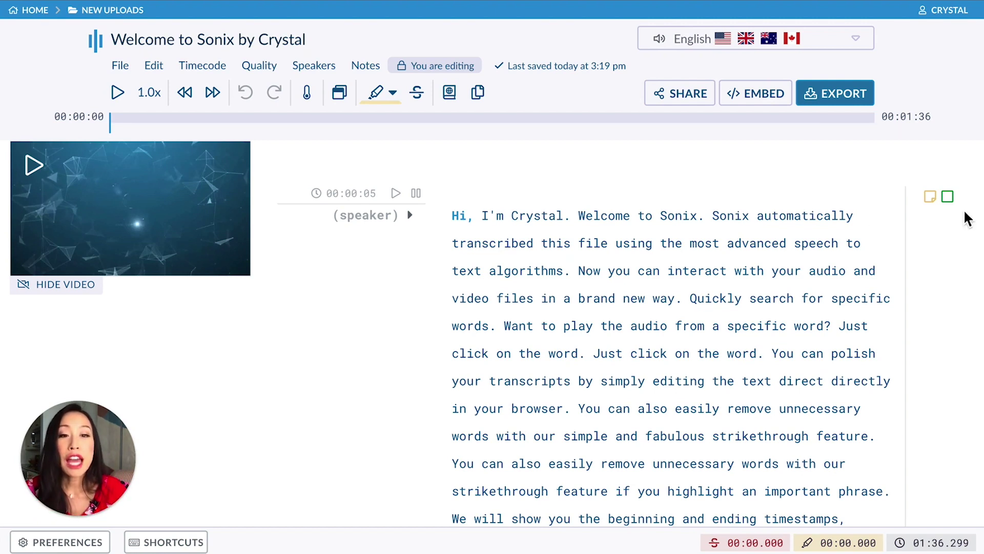
# - Play the recording from the word 'Quickly' in the transcript
pyautogui.click(689, 303)
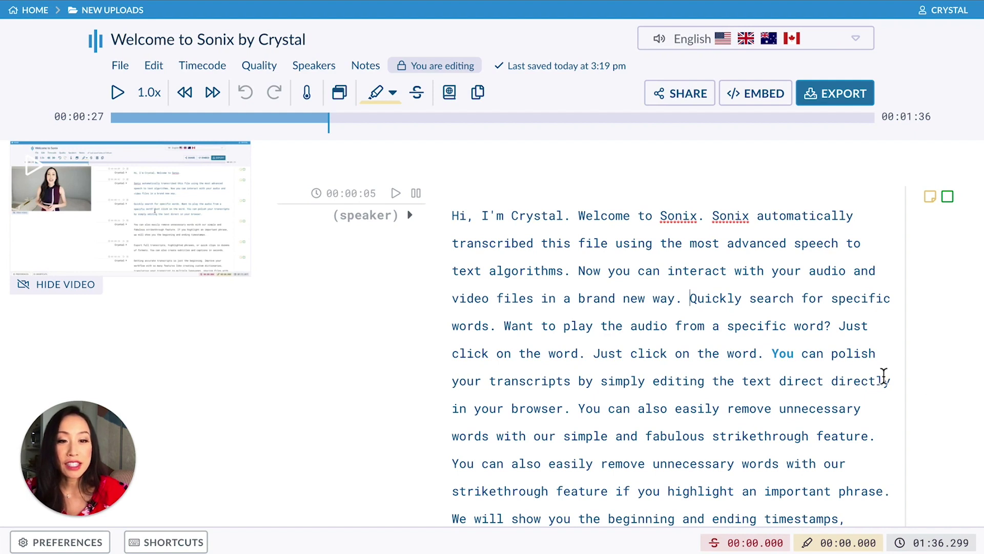
# - Split the paragraph at 'You can polish your transcripts' and label it with a new speaker named after the presenter
pyautogui.click(774, 354)
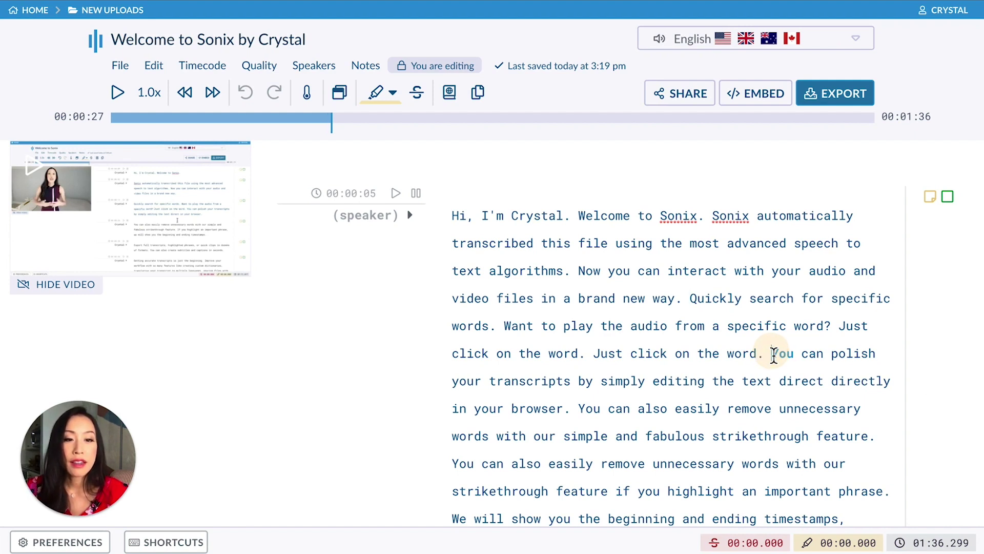
pyautogui.press('Return')
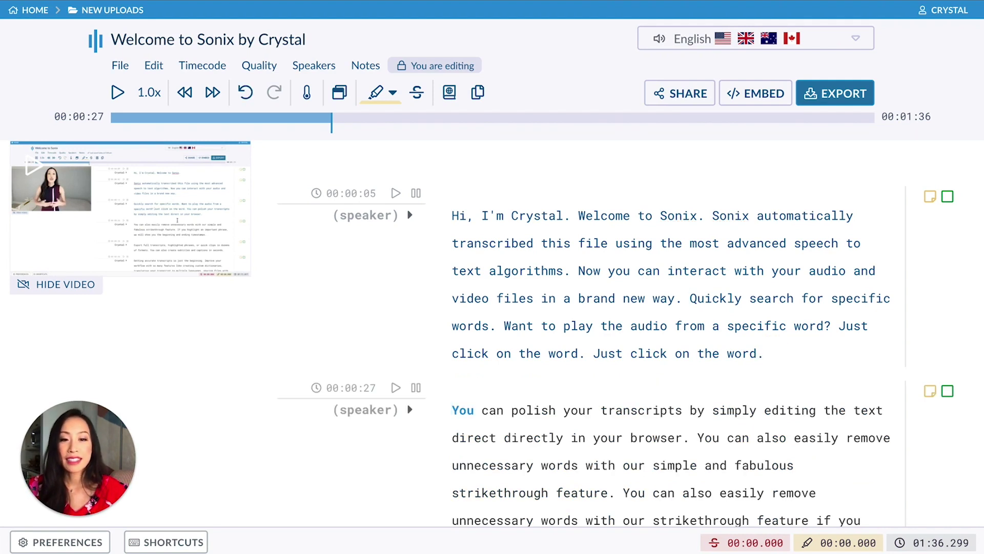
pyautogui.click(411, 413)
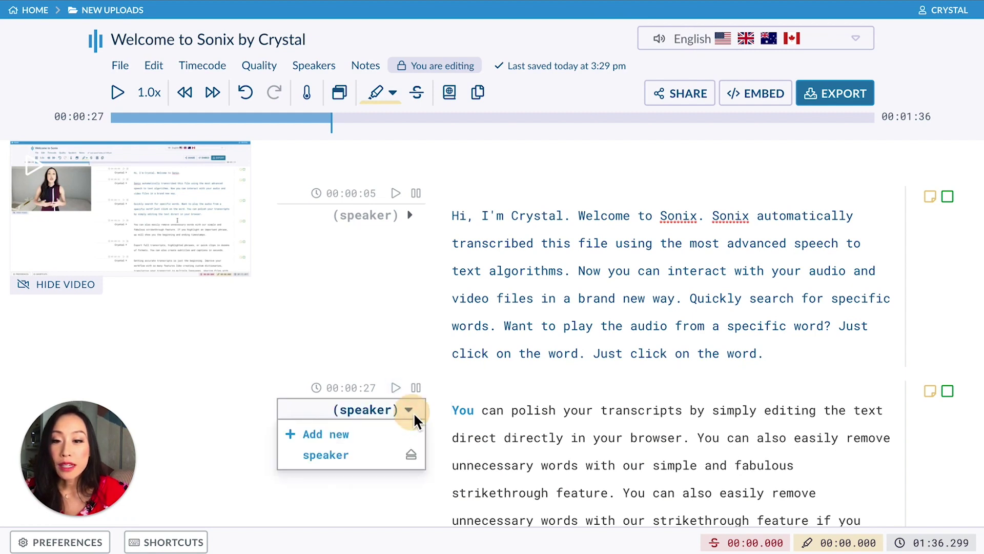
pyautogui.click(344, 436)
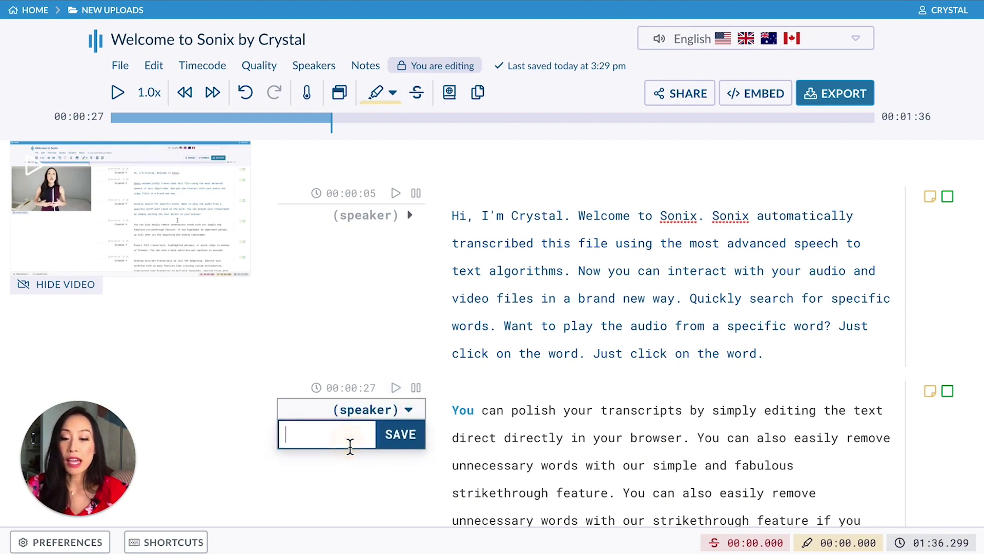
pyautogui.write('Crystal')
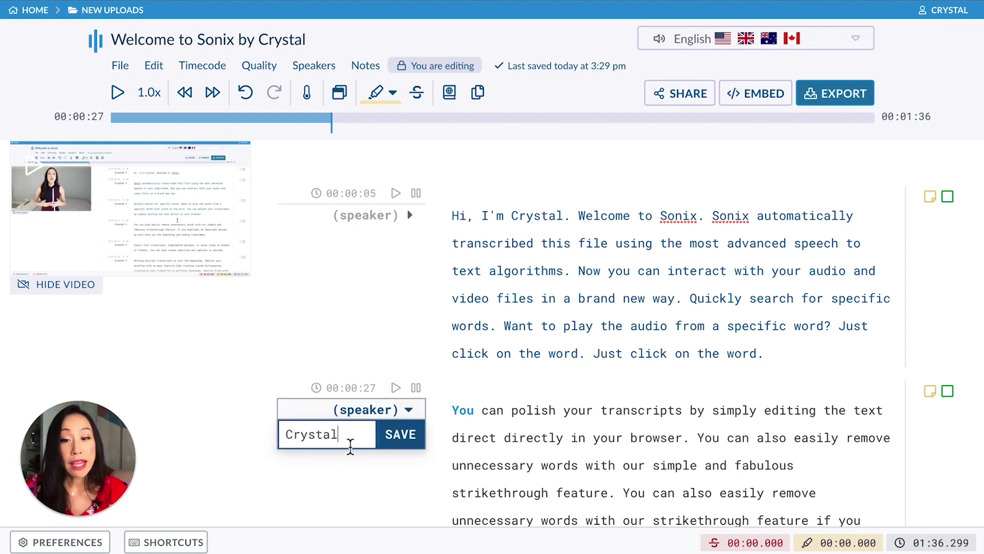
pyautogui.click(400, 441)
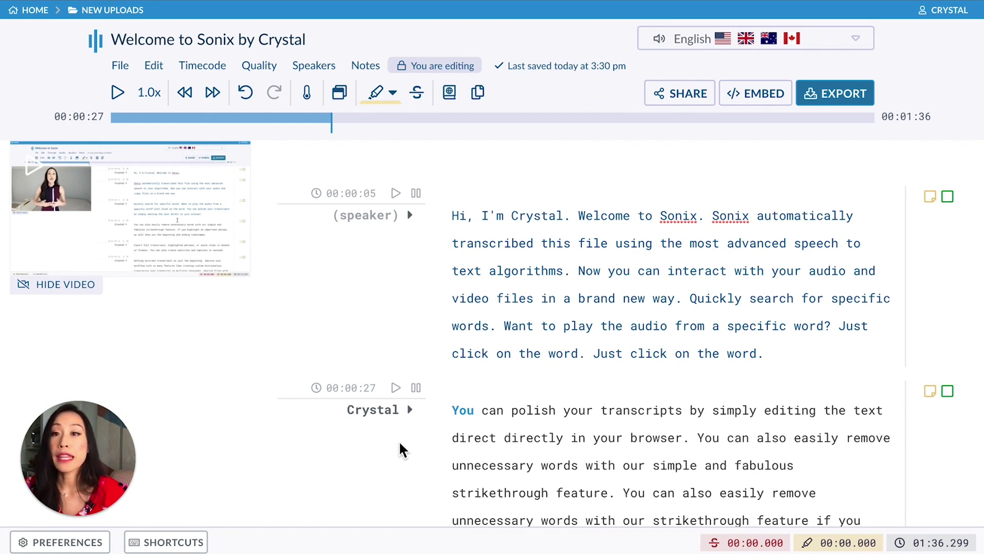
pyautogui.click(314, 76)
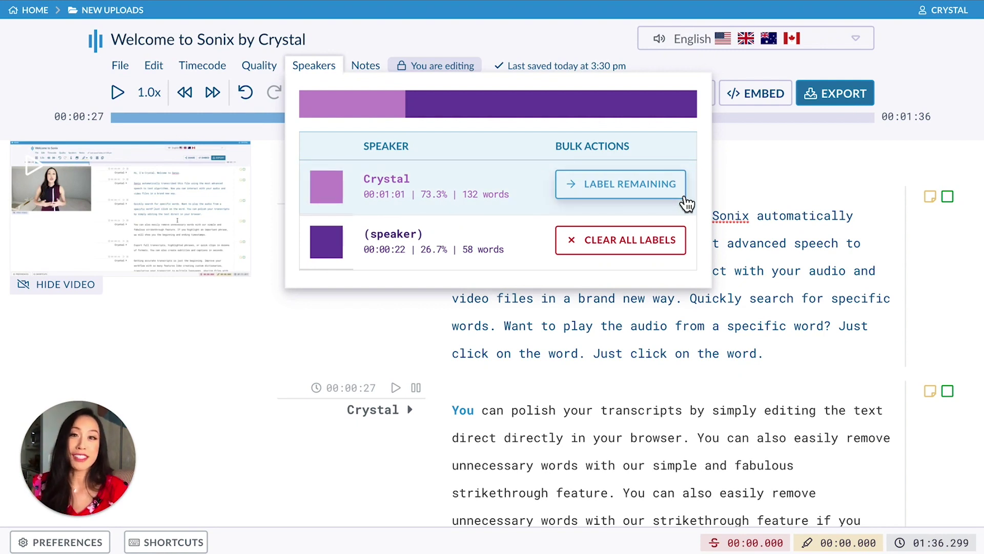
# - Use LABEL REMAINING on the presenter's speaker row to label all unlabelled paragraphs
pyautogui.click(684, 200)
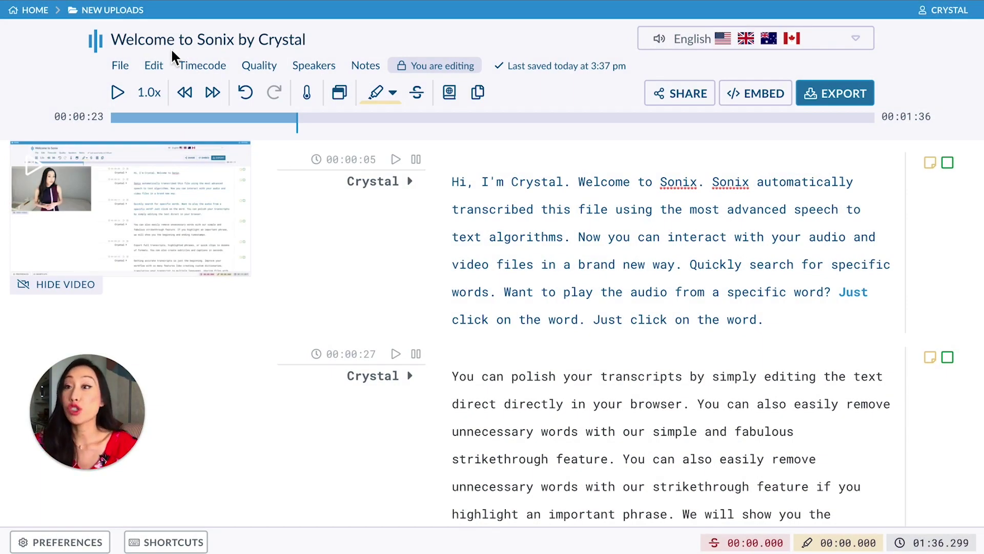
# - Use Find and Replace to change all 7 occurrences of 'You' in the transcript to '[You]'
pyautogui.click(157, 65)
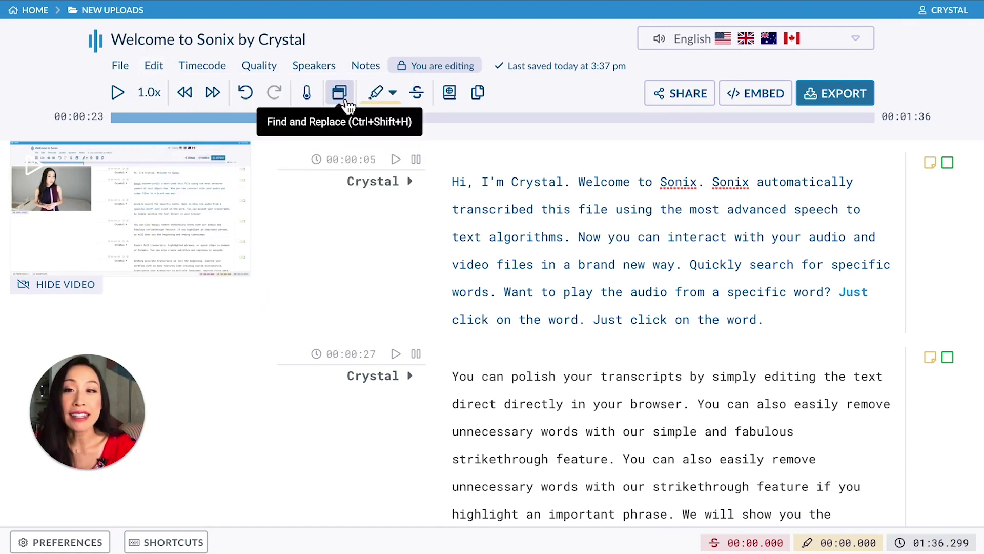
pyautogui.click(337, 91)
pyautogui.write('You')
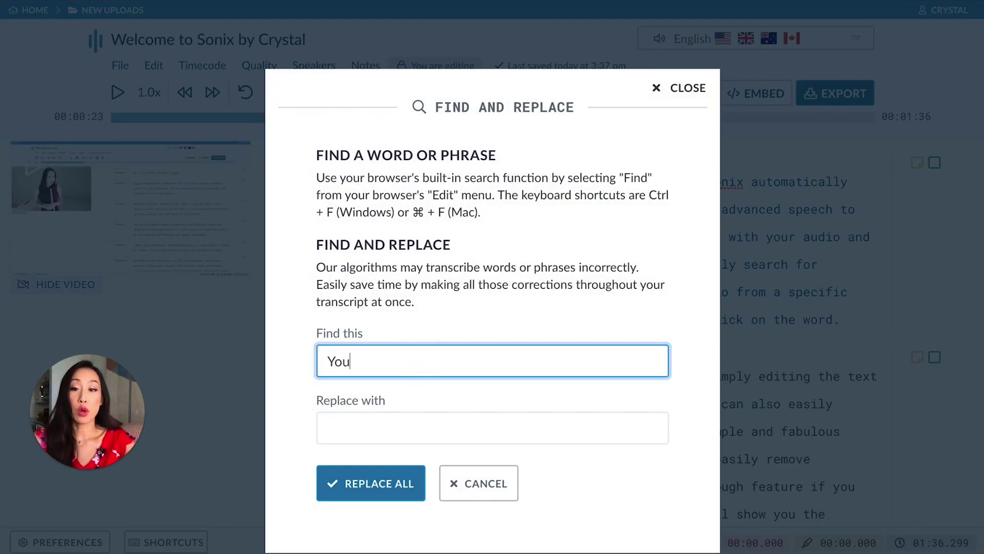
pyautogui.click(439, 432)
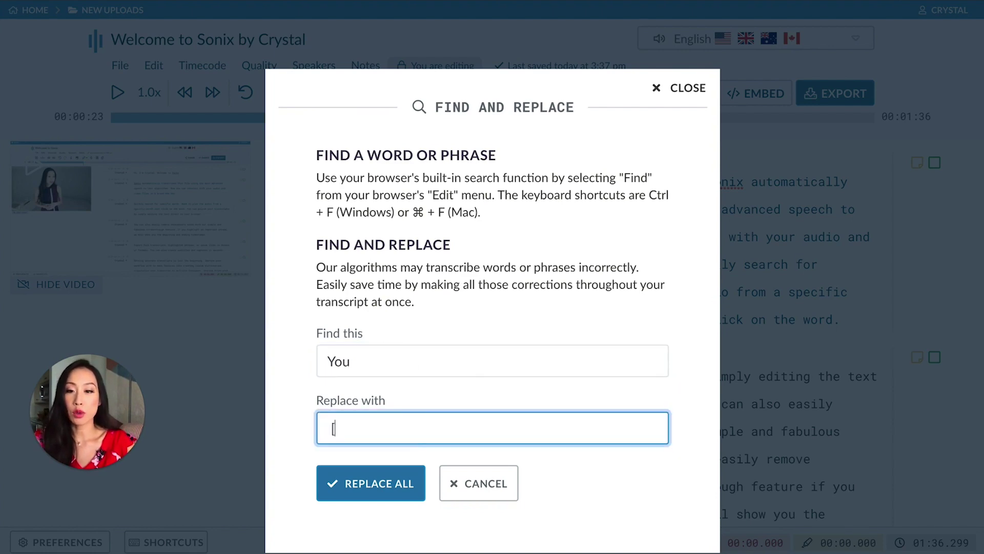
pyautogui.write('[You]')
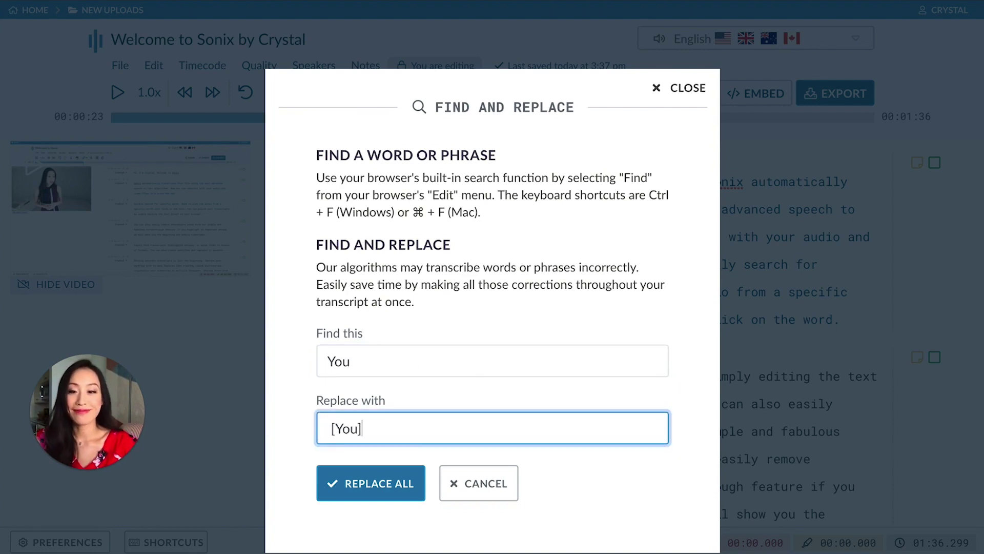
pyautogui.click(385, 493)
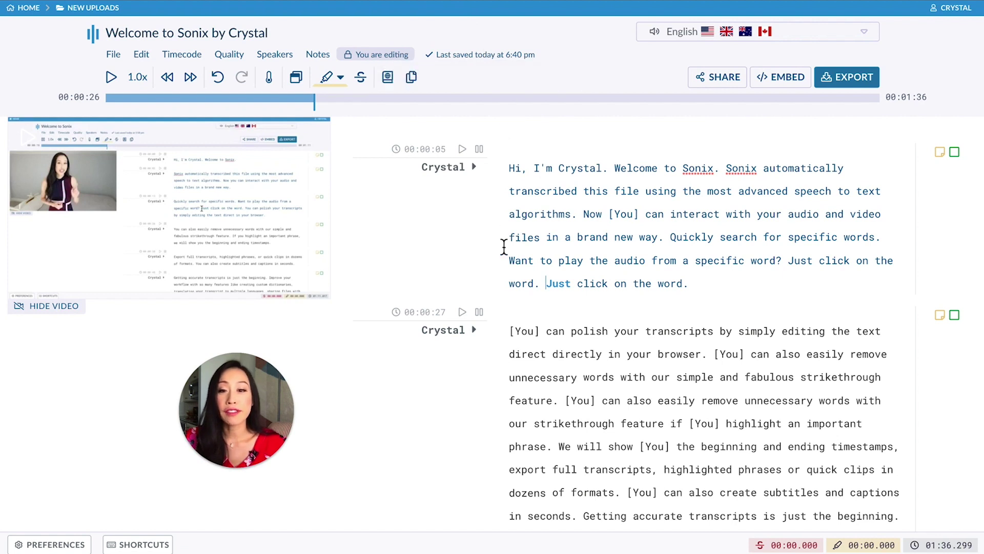
# - Highlight the sentence about polishing transcripts in the browser, then select the unnecessary-words sentence
pyautogui.moveTo(507, 331); pyautogui.dragTo(708, 356)
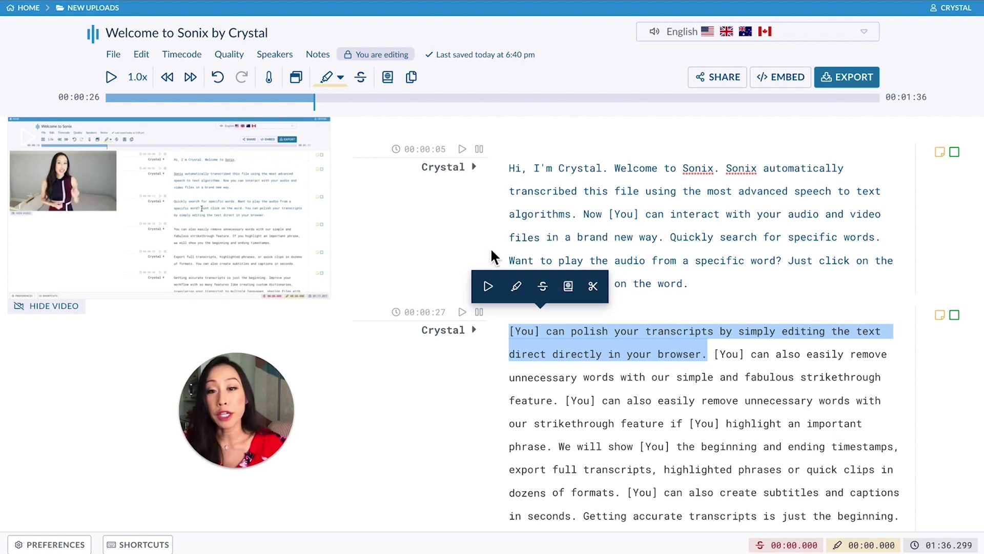
pyautogui.click(517, 287)
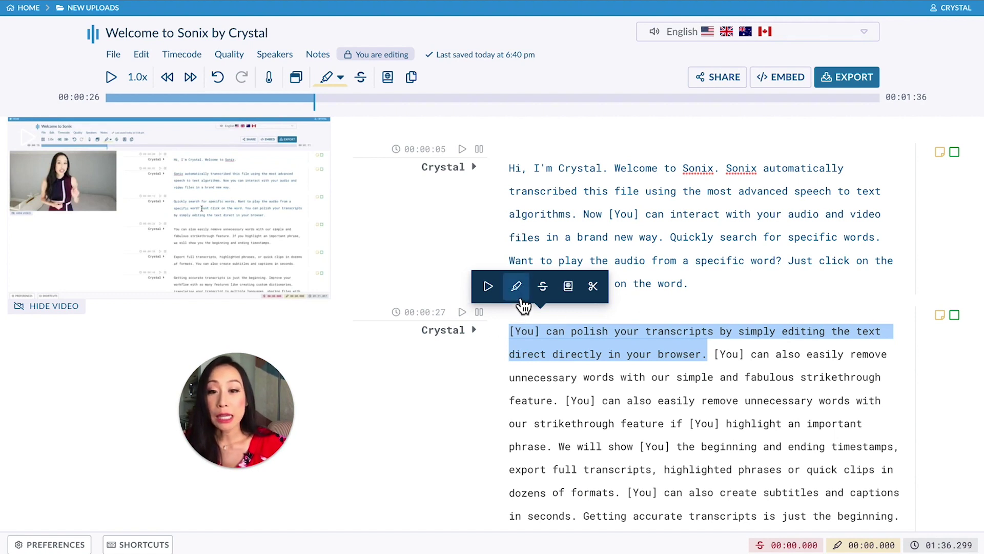
pyautogui.click(675, 310)
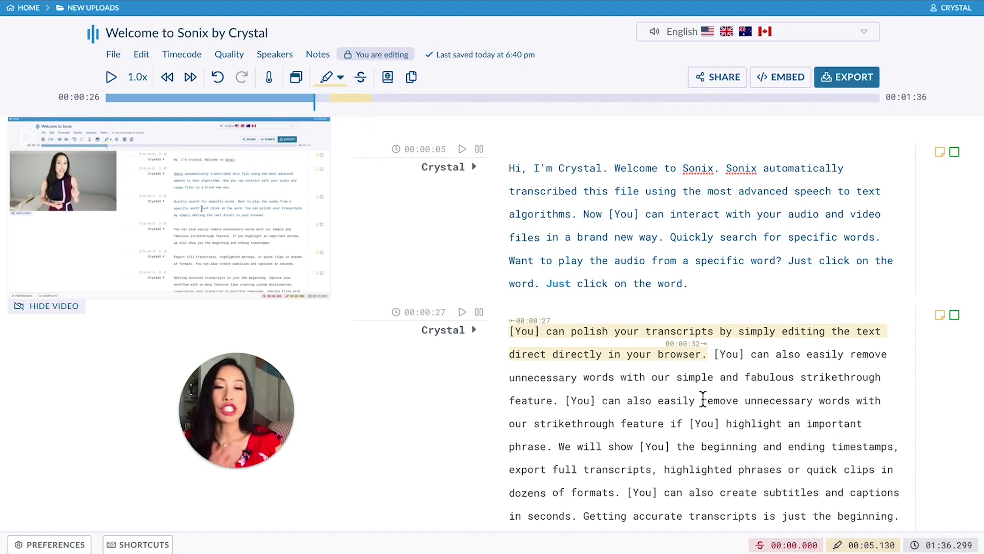
pyautogui.moveTo(565, 400); pyautogui.dragTo(554, 446)
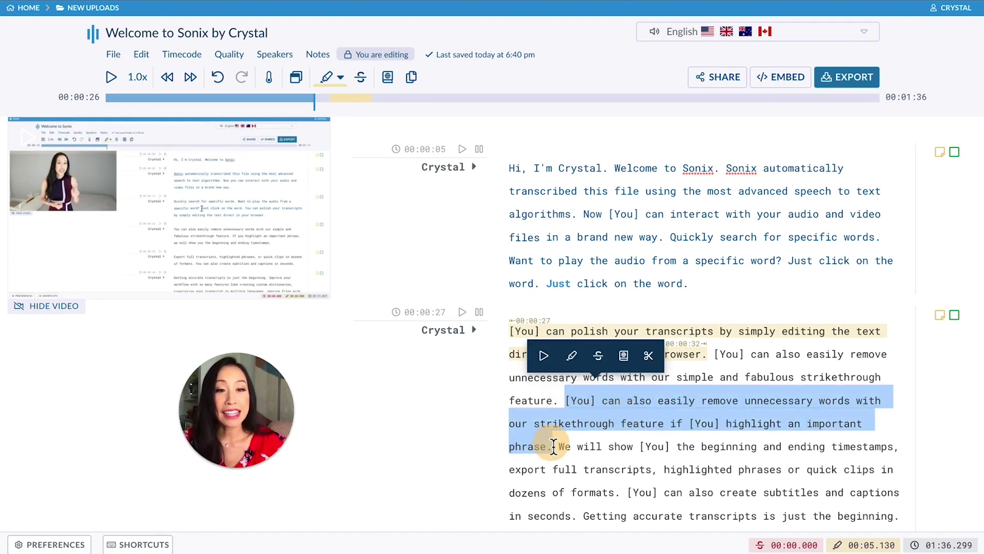
# - Strike through the selected sentence about removing unnecessary words (00:00:46–00:00:53)
pyautogui.click(597, 355)
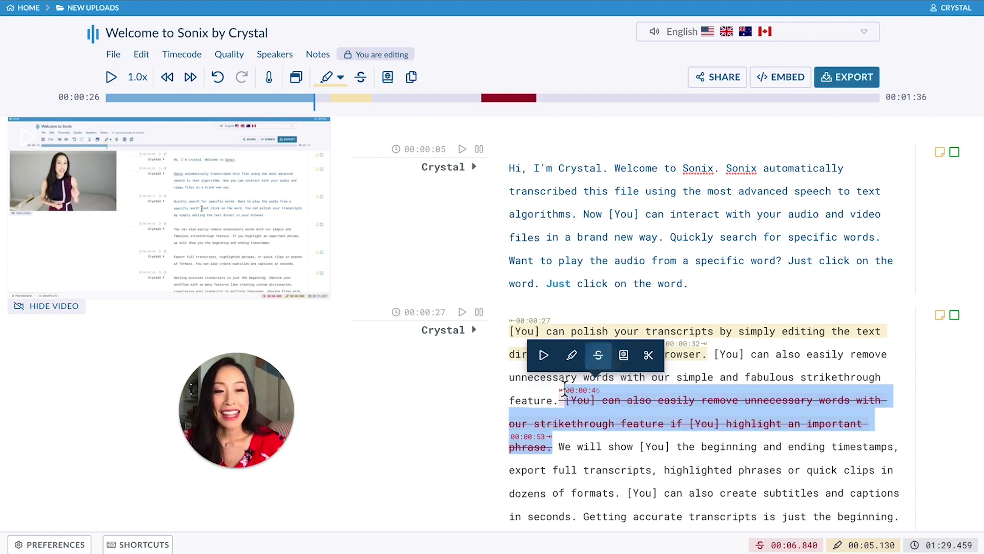
pyautogui.click(506, 399)
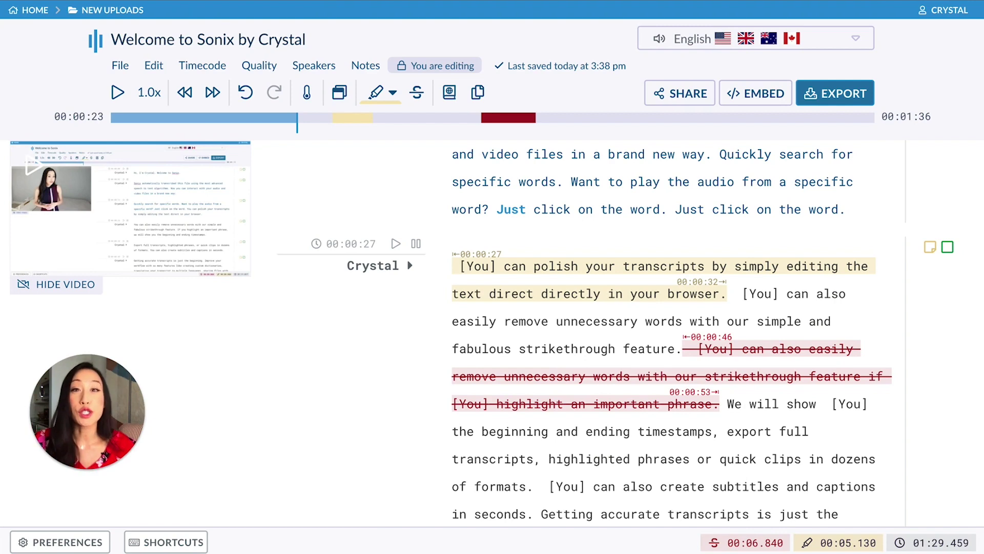
# - View the Timecode > Realign timecodes options, then the editor Preferences
pyautogui.click(218, 69)
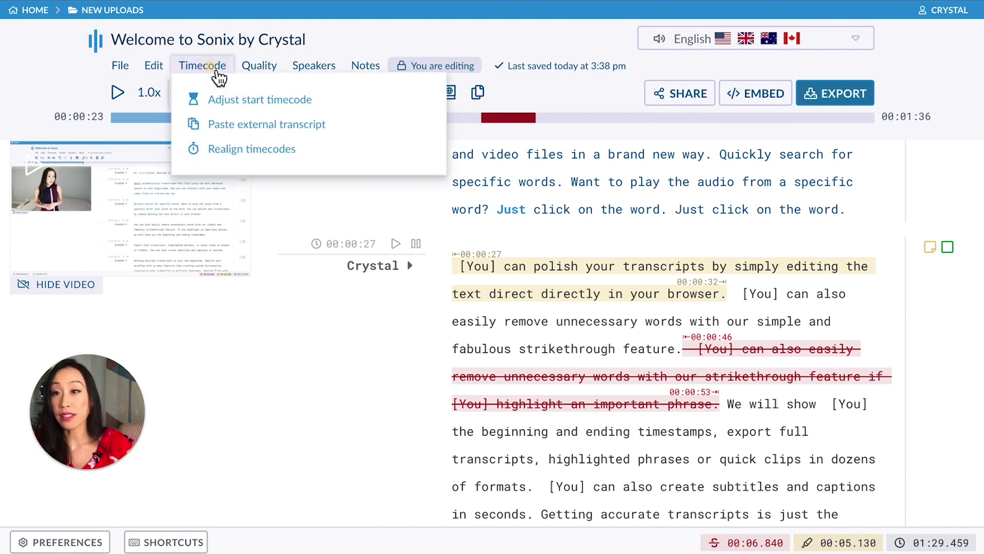
pyautogui.click(261, 164)
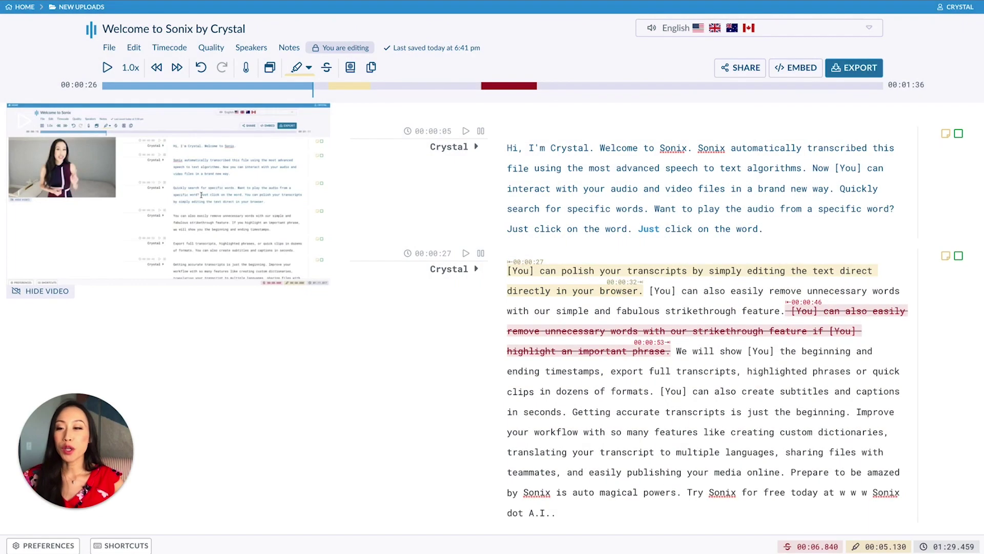
pyautogui.click(68, 547)
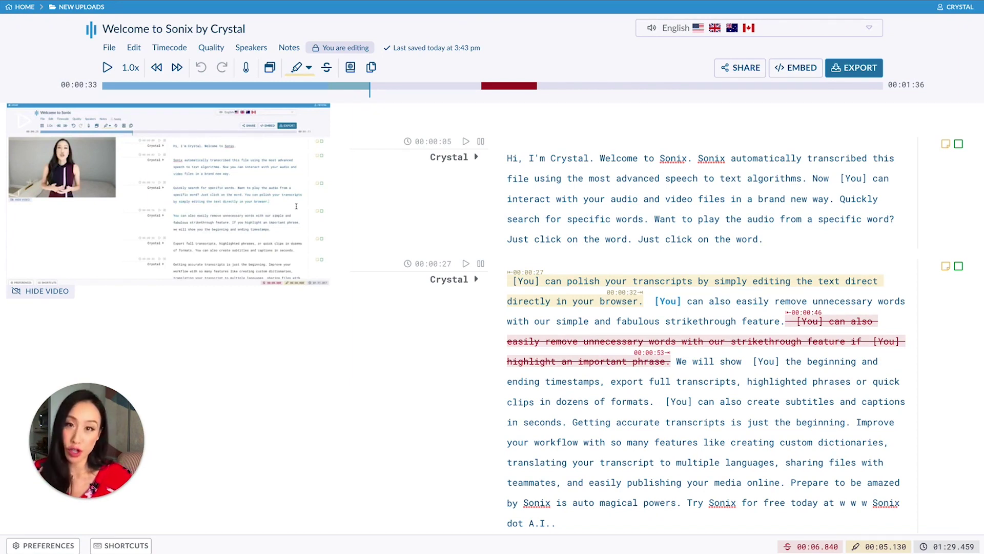
# - Bring up the Share This Transcript dialog with its link and teammate invitations
pyautogui.click(764, 72)
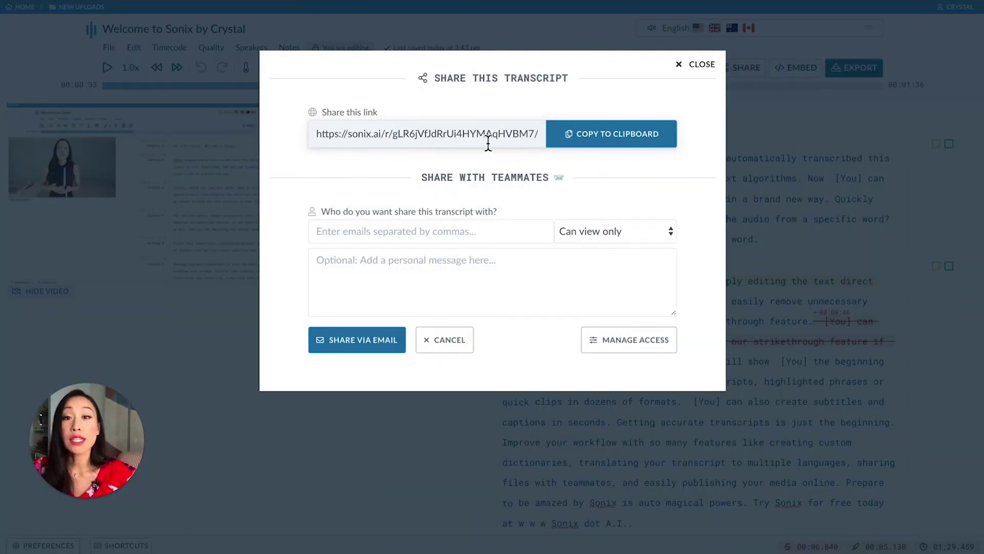
# - Copy the share link and invite a teammate by e-mail as view-only with message 'You're cool!'
pyautogui.click(630, 139)
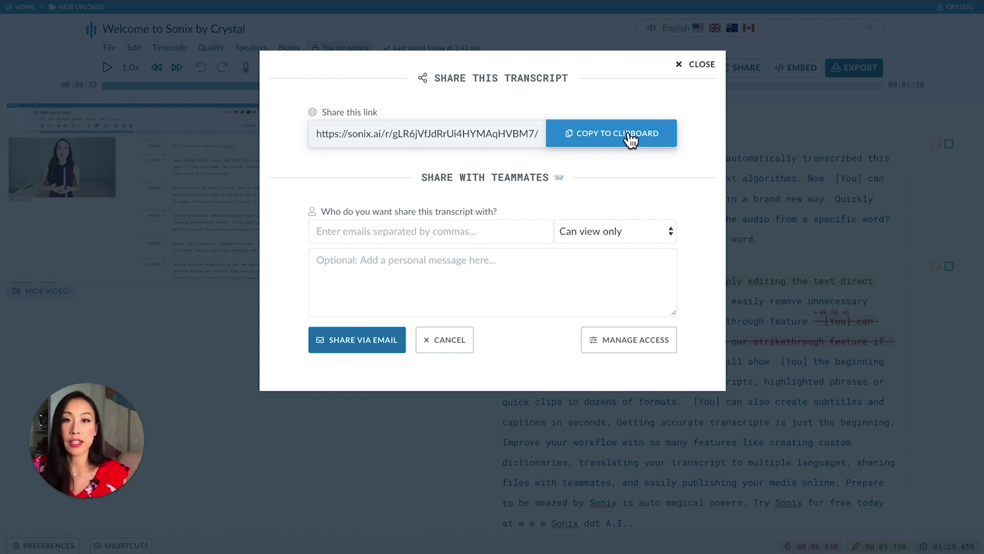
pyautogui.click(510, 238)
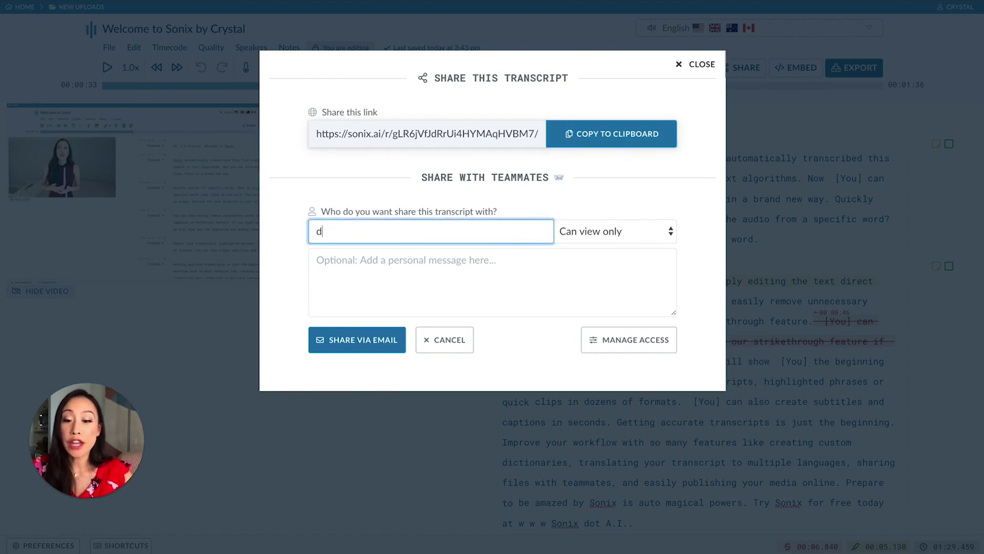
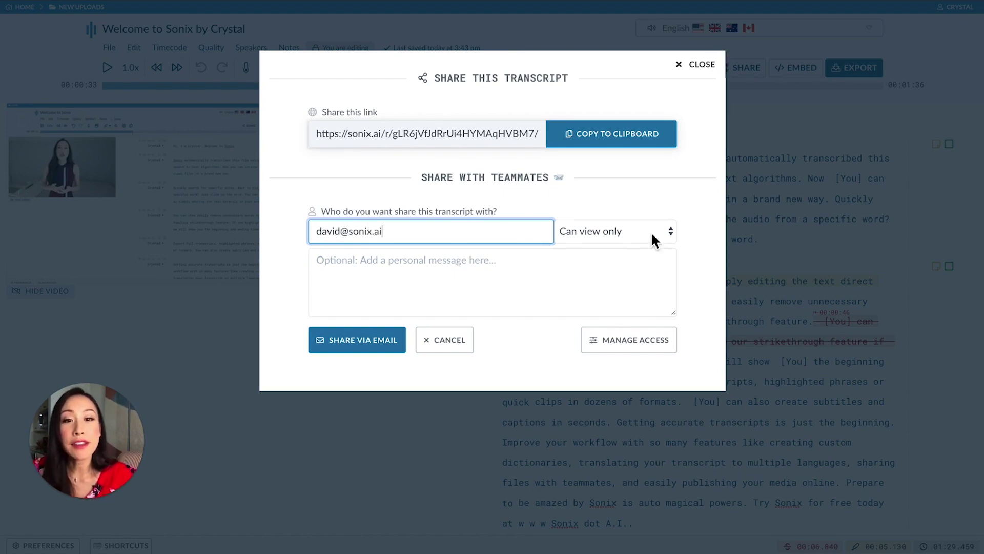
pyautogui.click(651, 231)
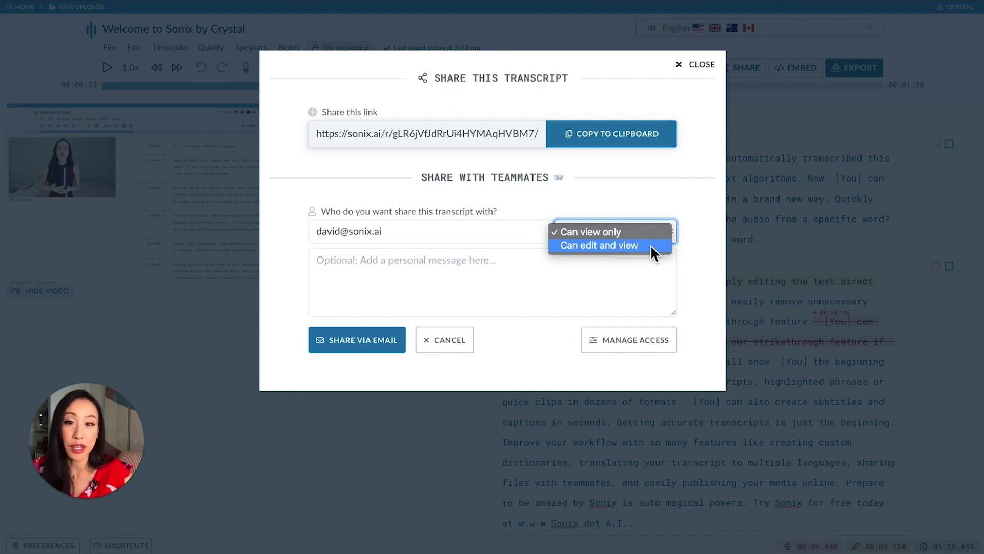
pyautogui.click(443, 264)
pyautogui.click(436, 266)
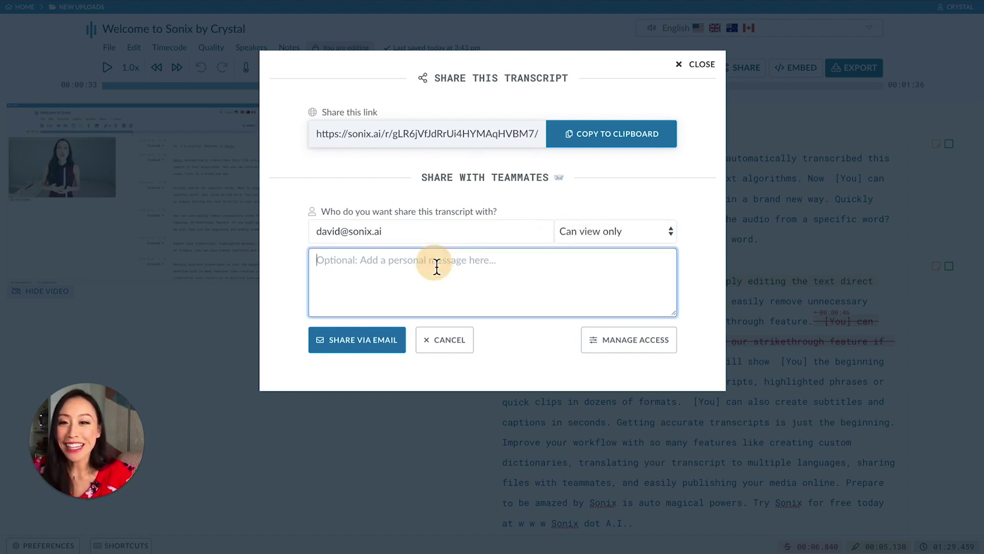
pyautogui.write("You're cool!")
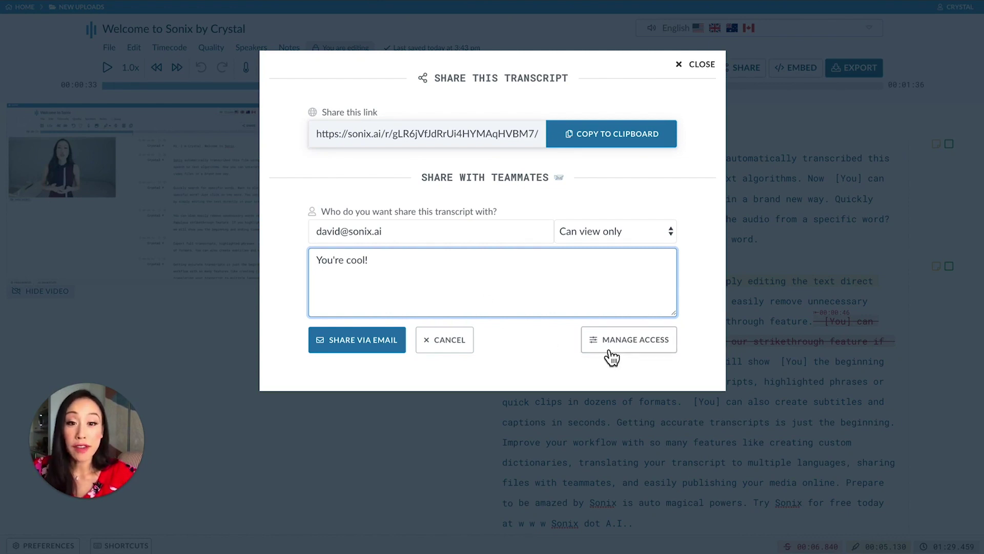
# - Remove one teammate's existing access, update permissions, and close the sharing dialog
pyautogui.click(628, 348)
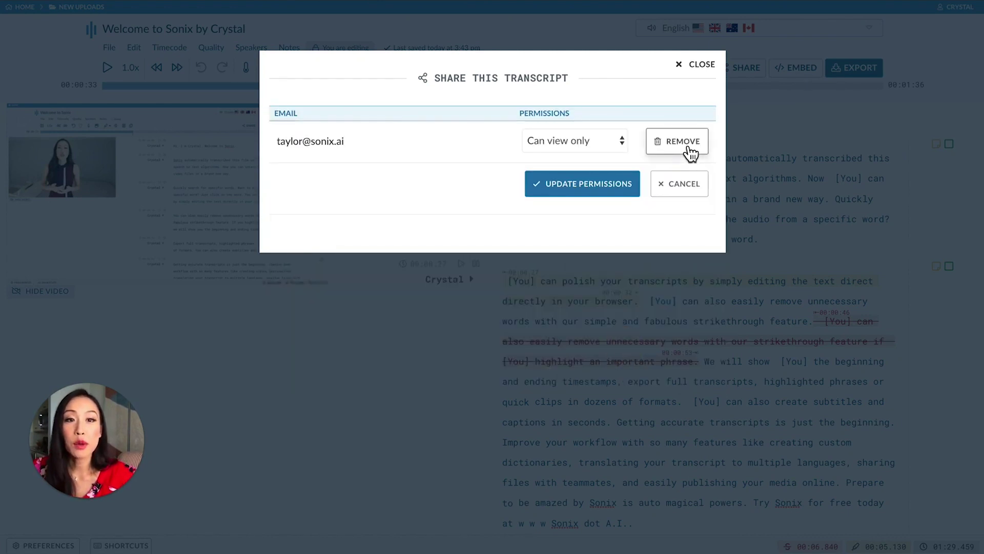
pyautogui.click(687, 145)
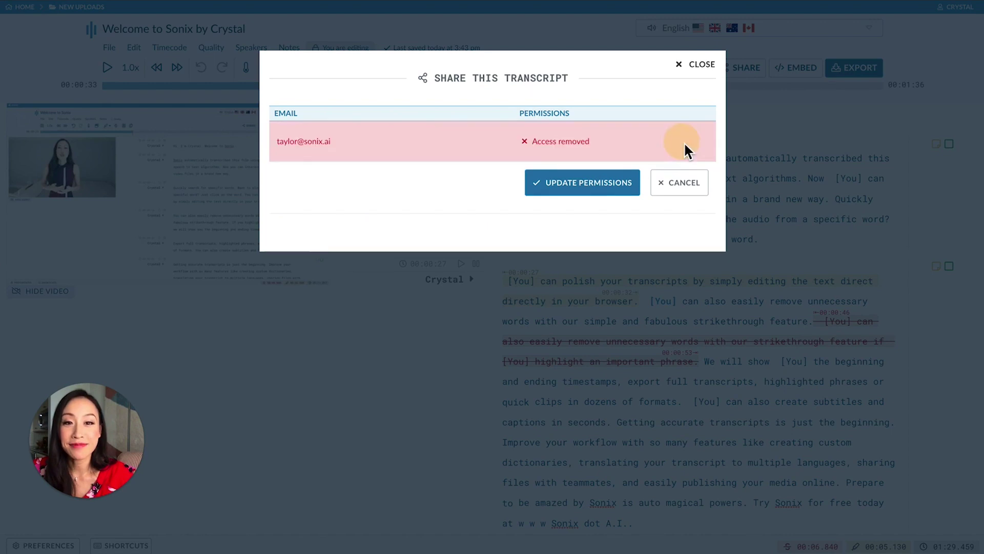
pyautogui.click(610, 182)
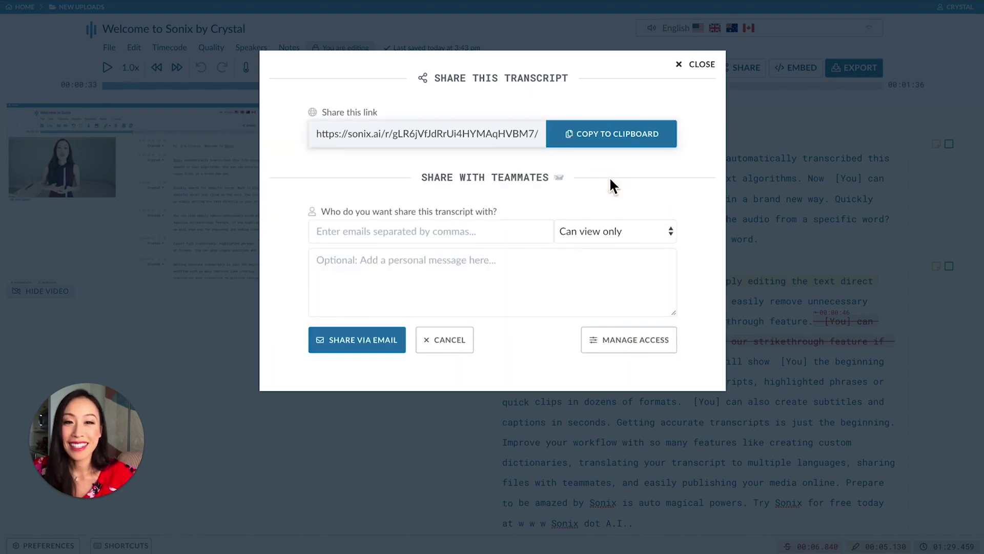
pyautogui.click(365, 333)
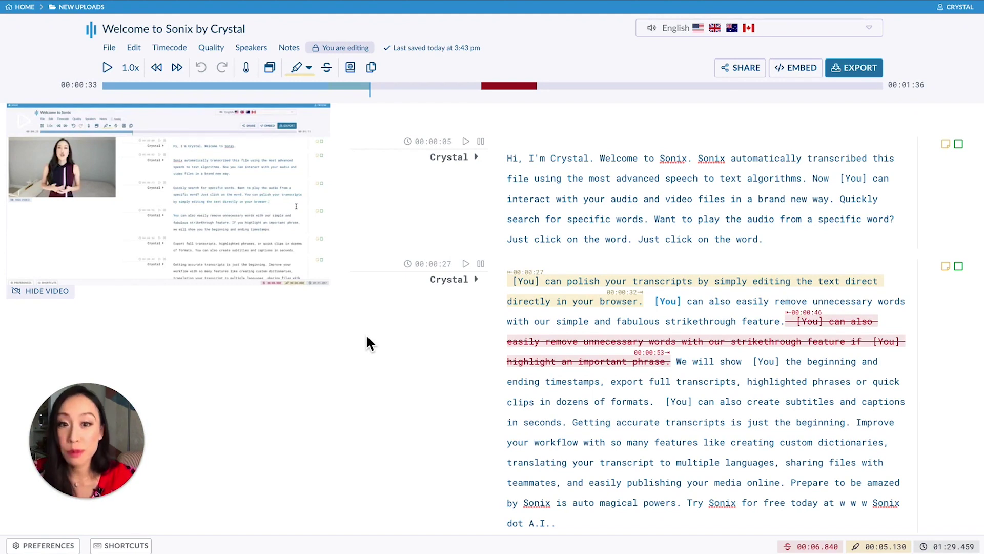
# - Create and preview a video clip of the sentence about interacting with audio and video, then open Export
pyautogui.moveTo(813, 178); pyautogui.dragTo(832, 201)
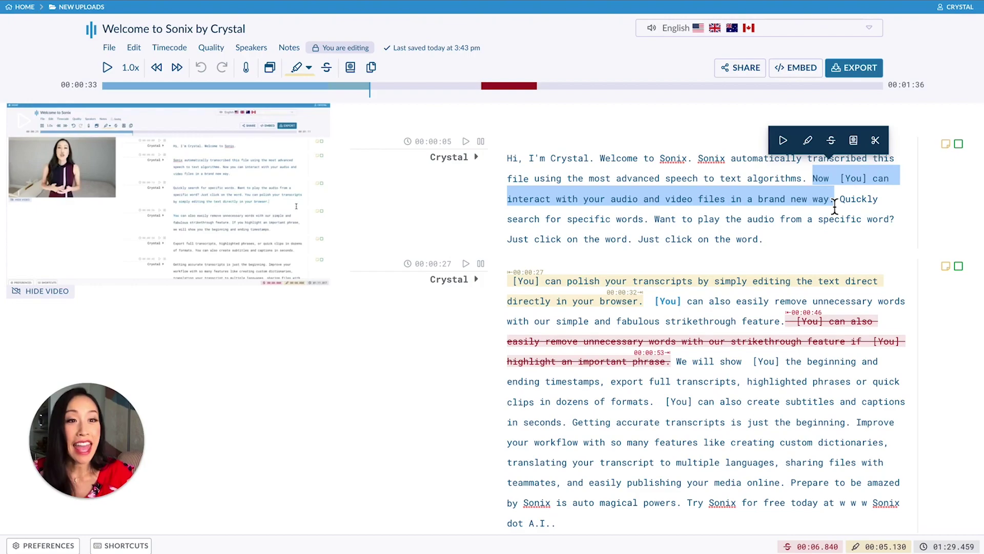
pyautogui.click(881, 144)
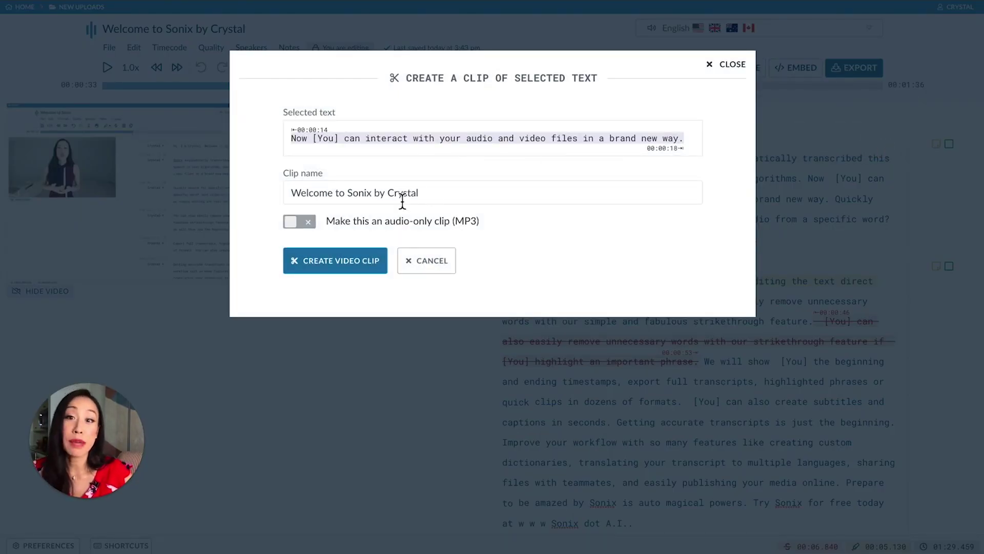
pyautogui.click(366, 260)
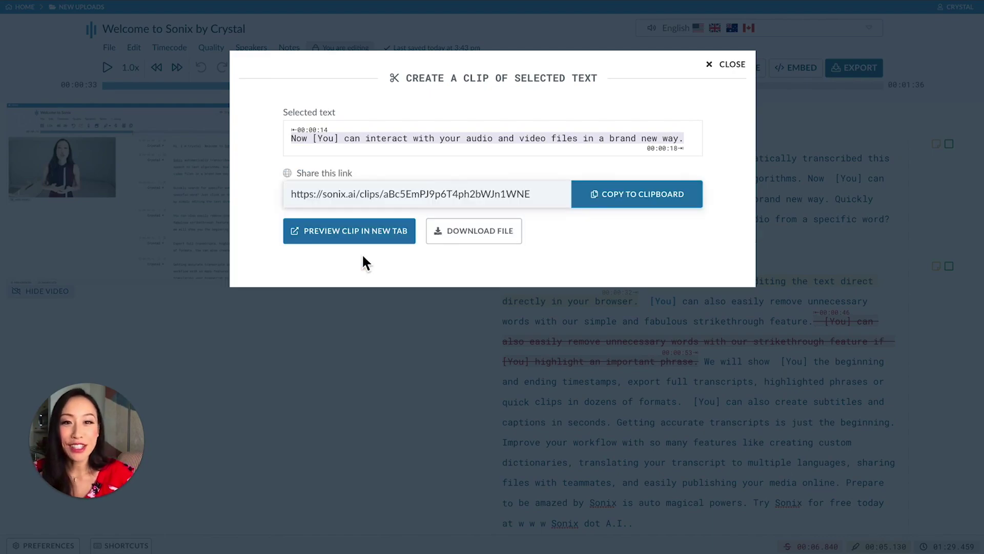
pyautogui.click(363, 240)
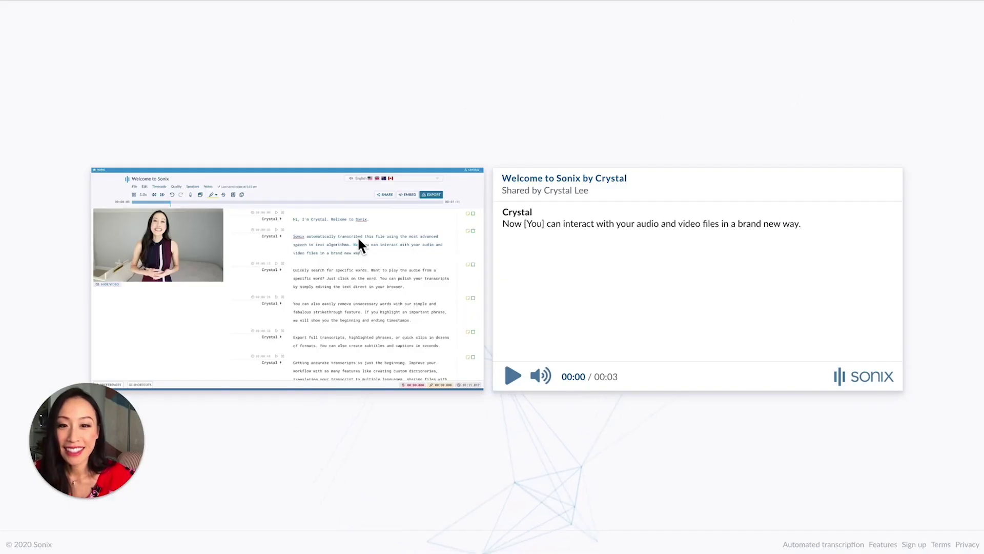
pyautogui.click(513, 375)
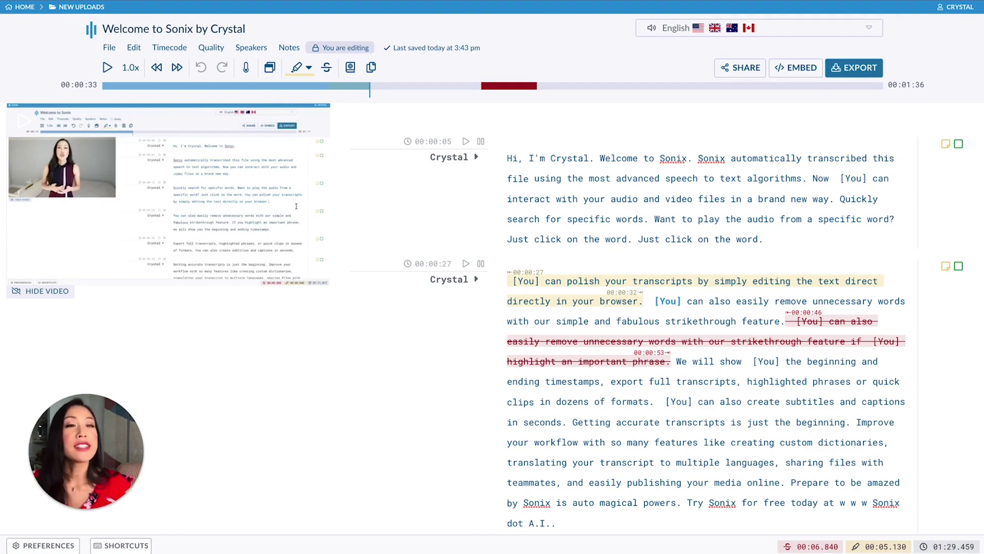
pyautogui.click(879, 74)
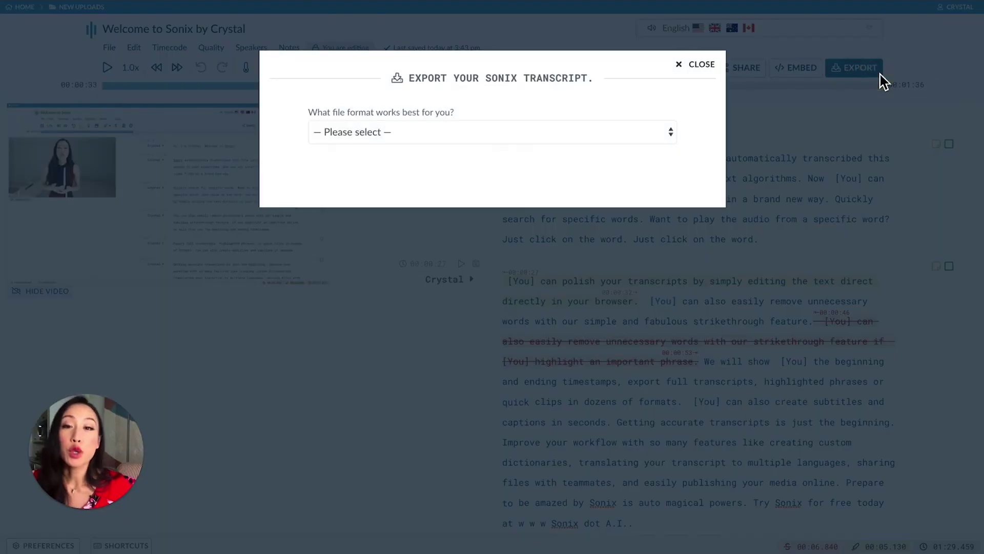
# - Set Microsoft Word (*.docx) export with 30-second timecodes and highlighted sections only, then close and reopen Export
pyautogui.click(643, 133)
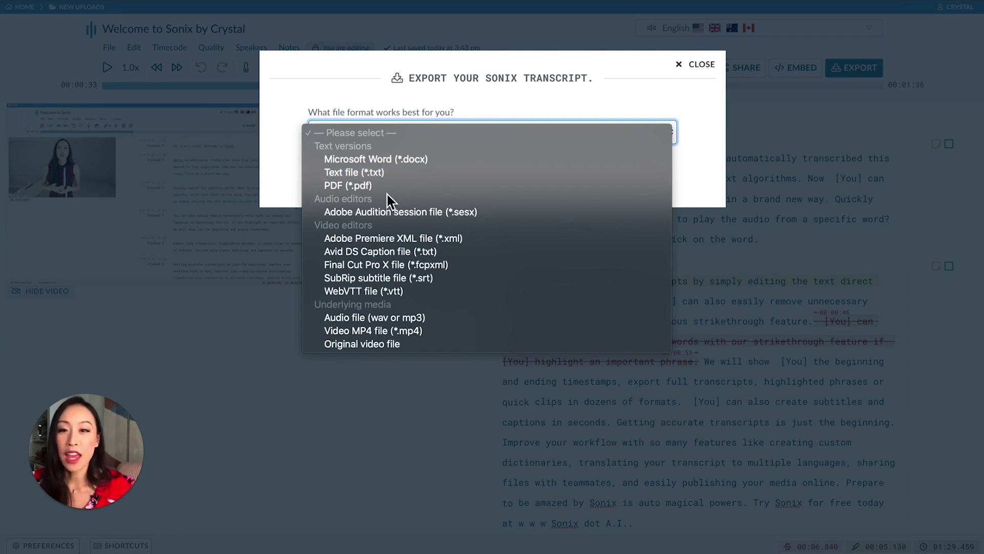
pyautogui.click(405, 162)
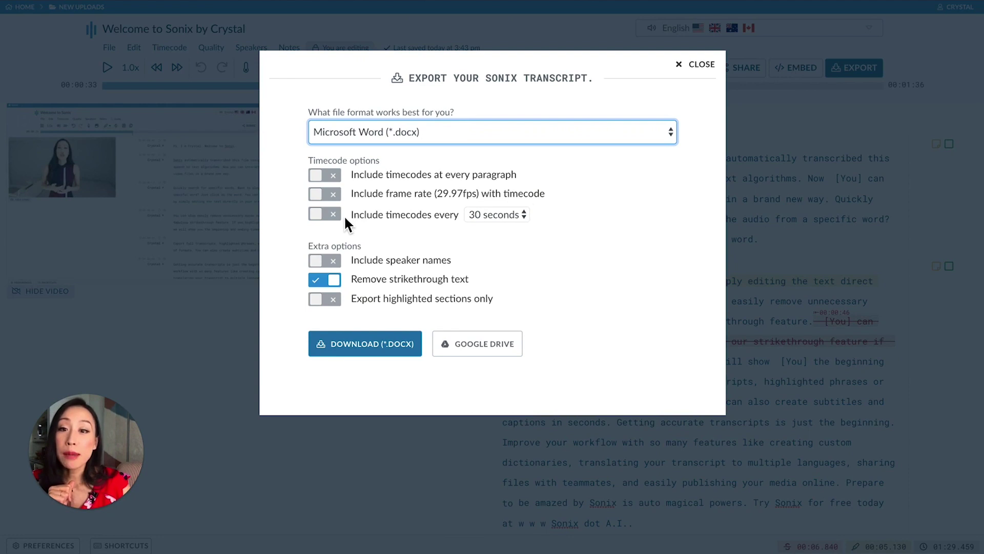
pyautogui.click(505, 214)
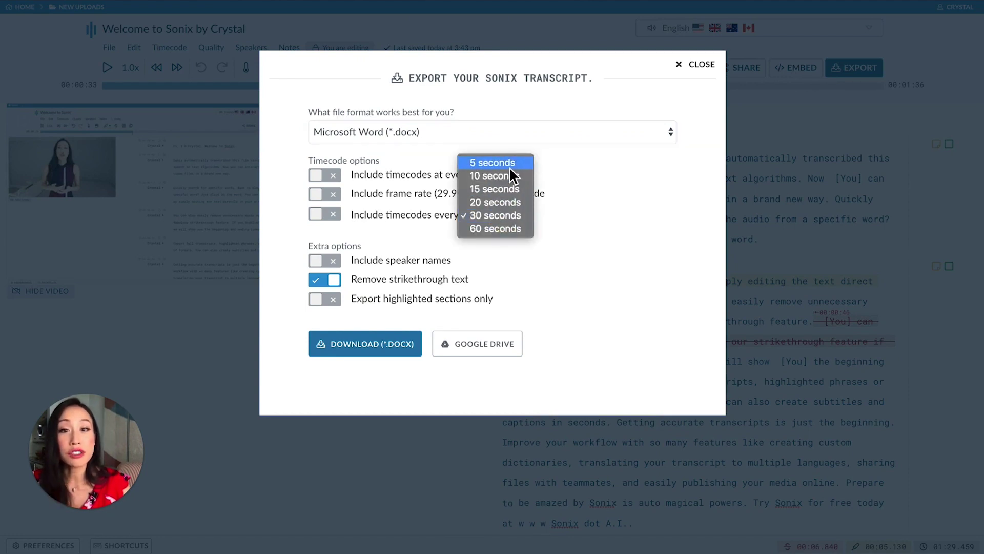
pyautogui.click(584, 266)
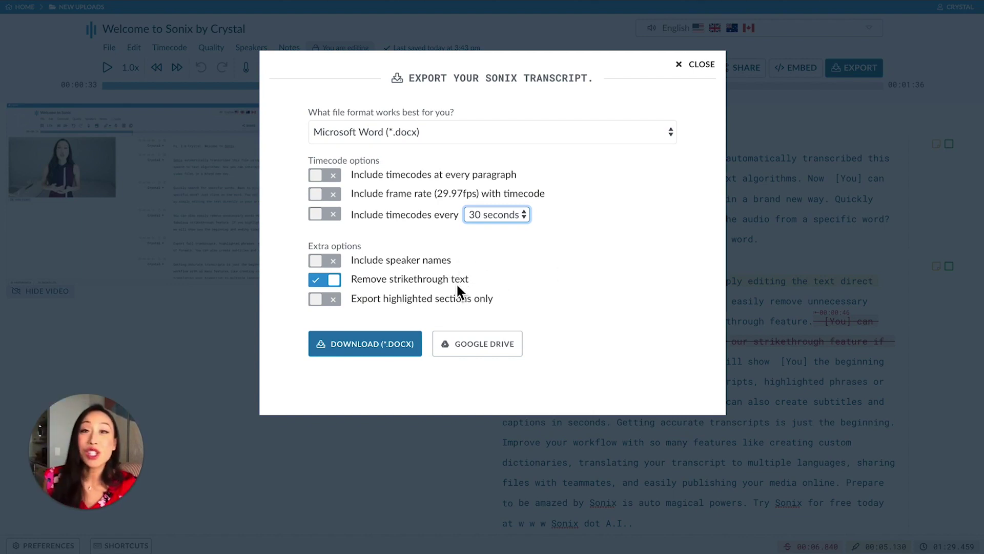
pyautogui.click(333, 303)
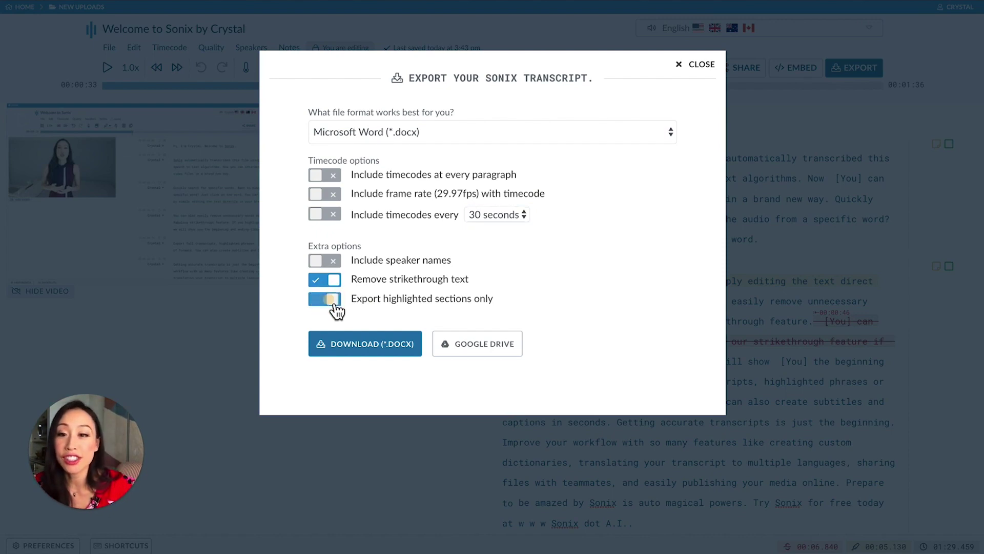
pyautogui.click(700, 65)
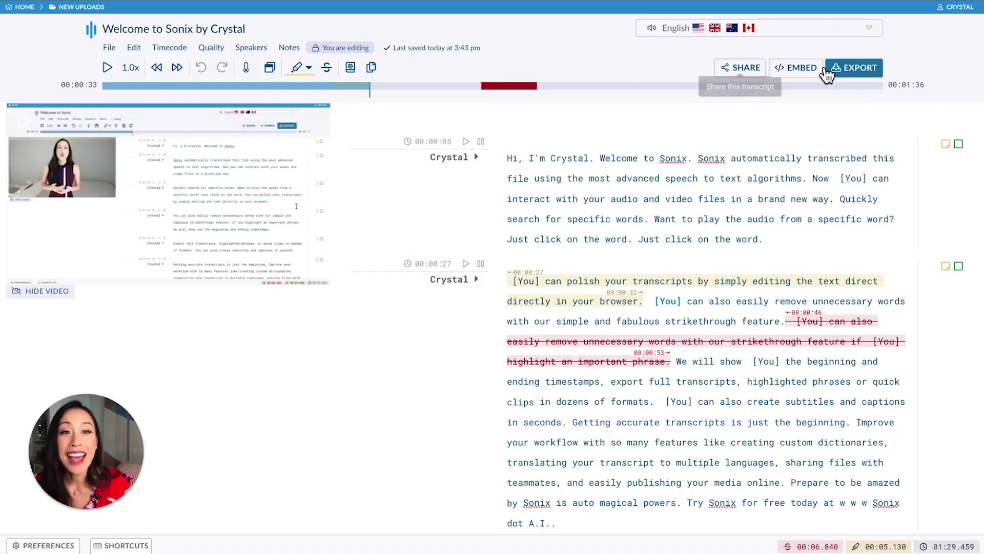
pyautogui.click(883, 75)
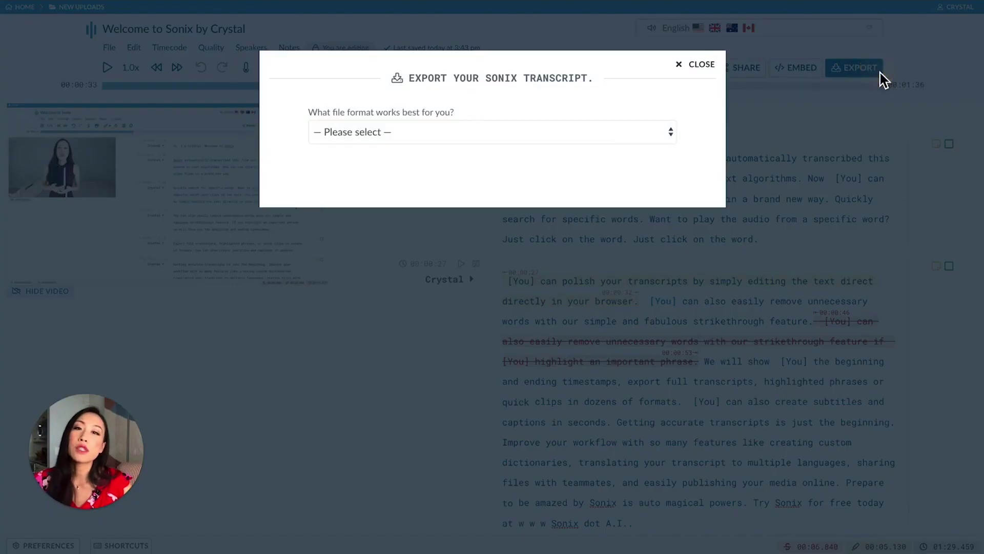
# - Configure SubRip (*.srt) export: speaker names hidden, 2-line captions, 111-character and 8.1s limits; then close
pyautogui.click(604, 140)
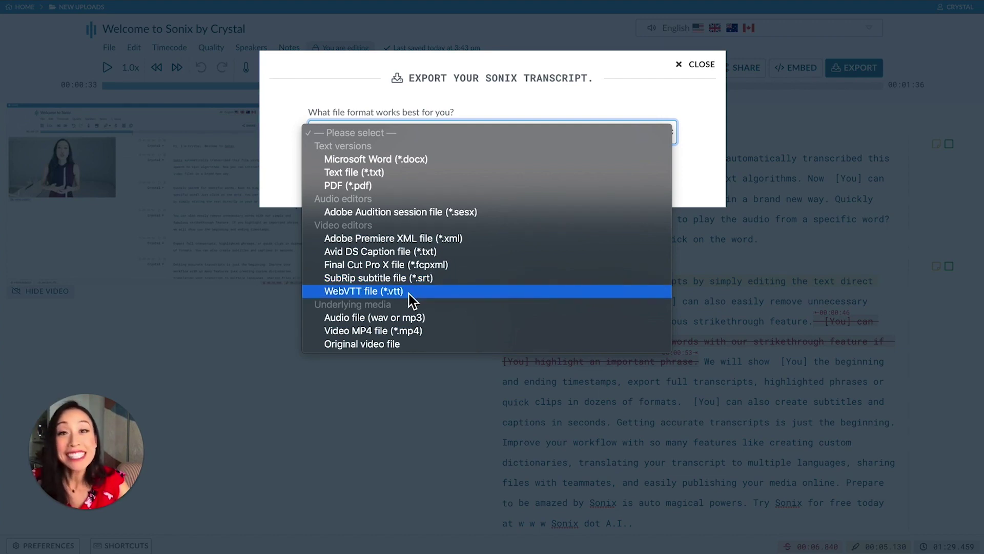
pyautogui.click(454, 279)
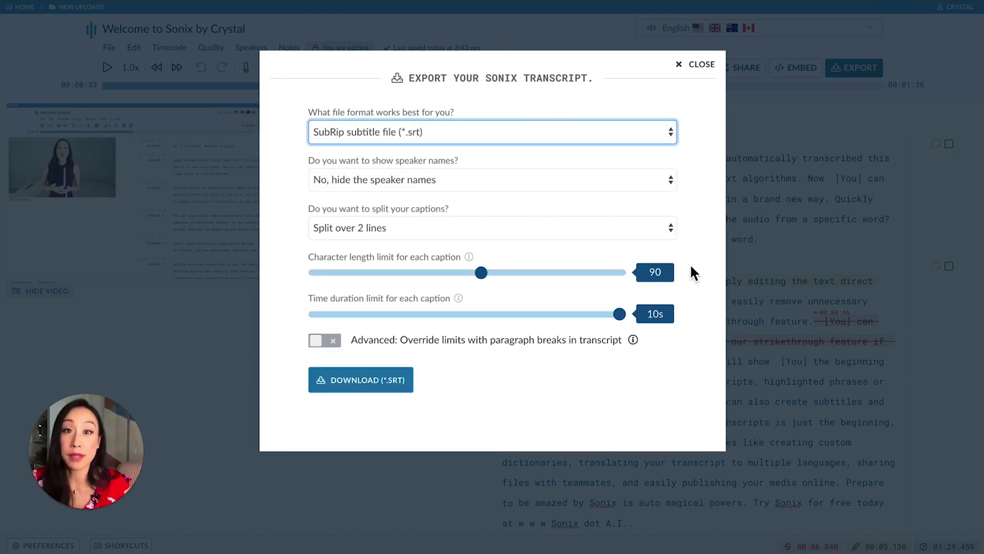
pyautogui.click(647, 177)
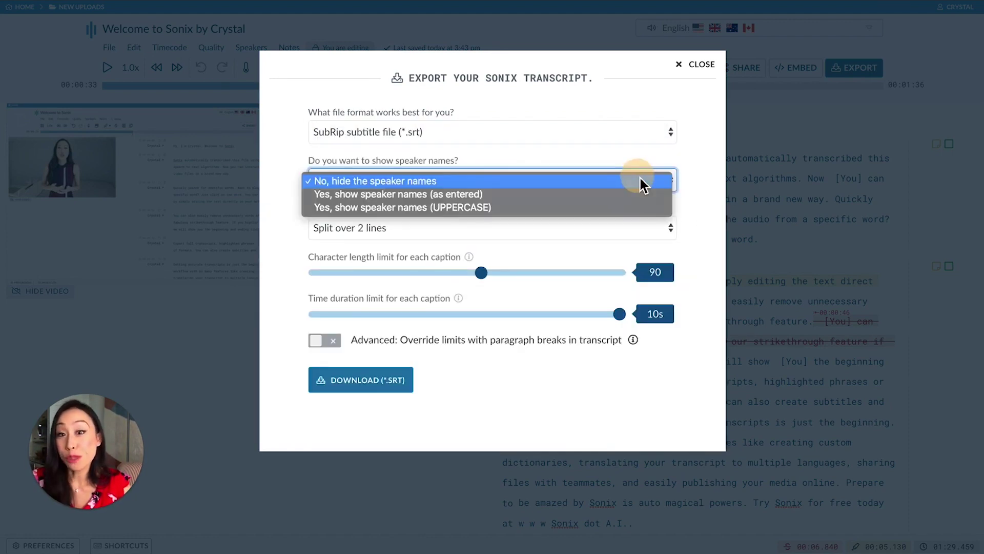
pyautogui.click(699, 186)
pyautogui.click(620, 225)
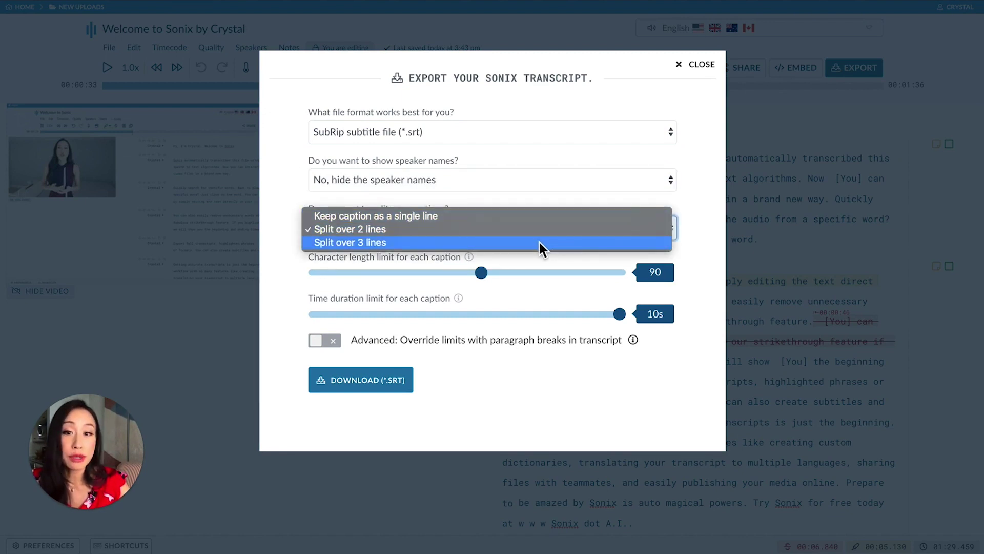
pyautogui.click(691, 269)
pyautogui.moveTo(483, 272); pyautogui.dragTo(472, 290)
pyautogui.moveTo(621, 317); pyautogui.dragTo(561, 313)
pyautogui.click(697, 64)
# - Reopen Export and choose Audio file (wav or mp3), checking the info notes on its options
pyautogui.click(854, 67)
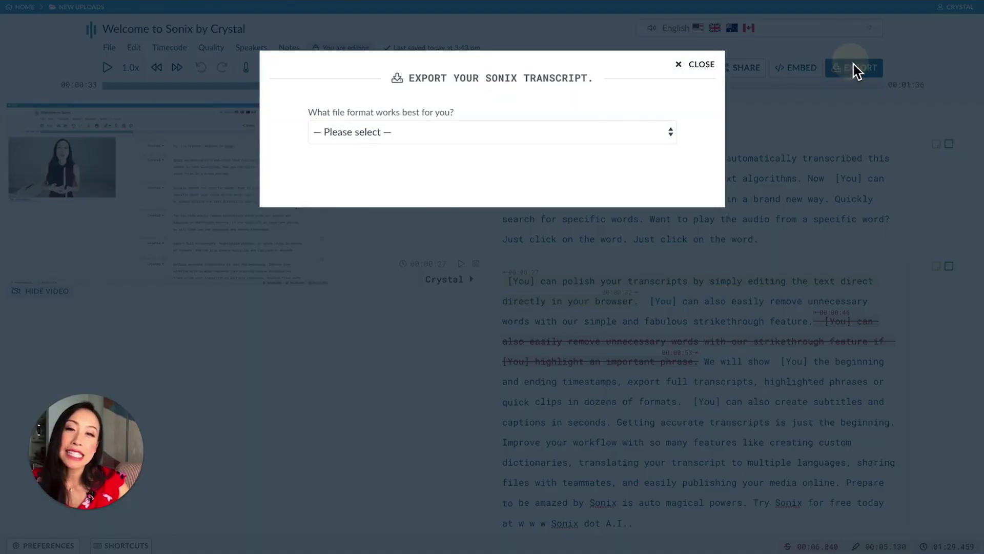
pyautogui.click(627, 134)
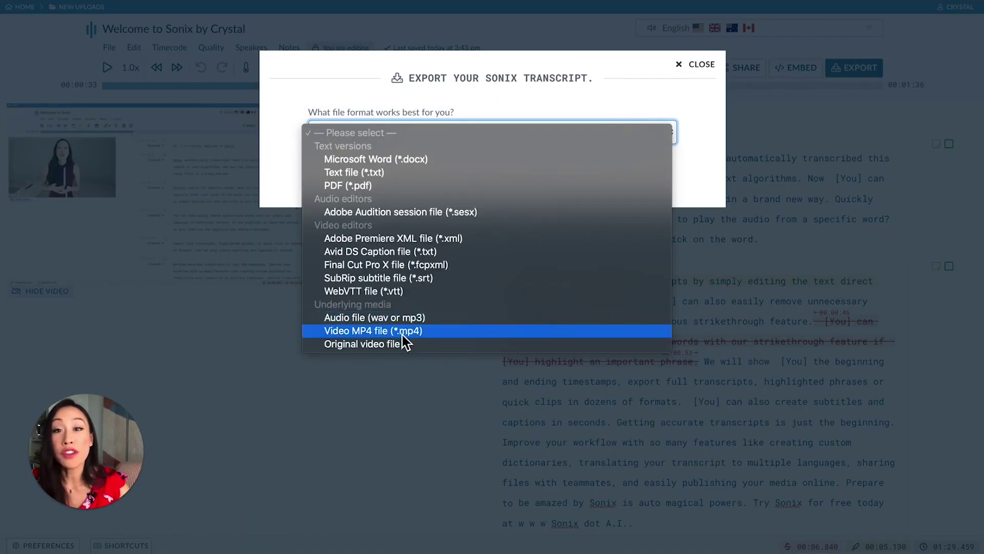
pyautogui.click(413, 318)
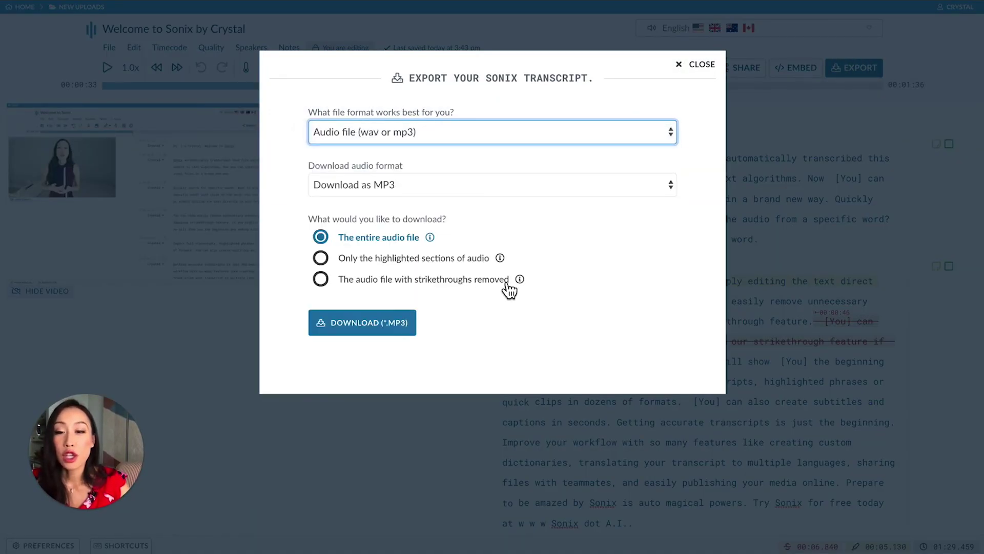
pyautogui.moveTo(502, 257)
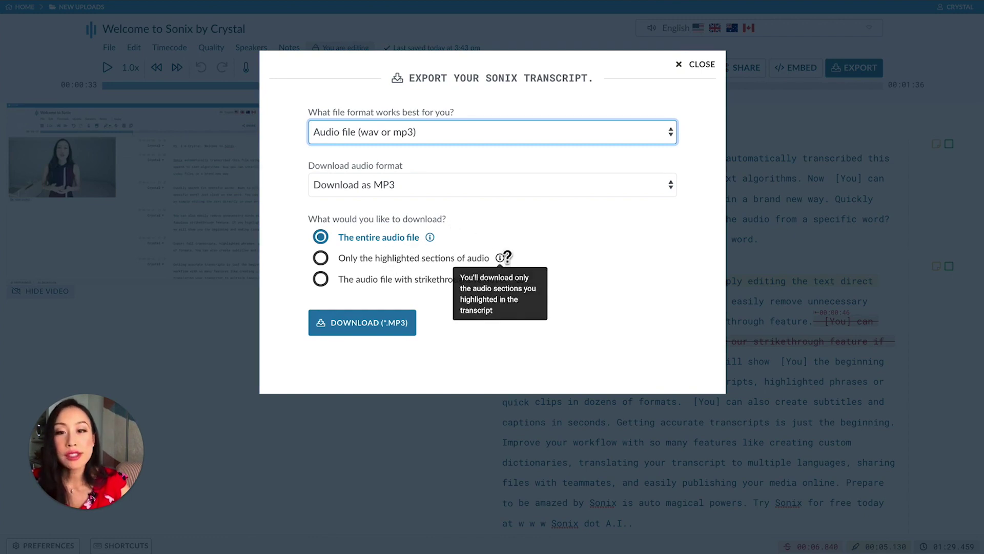
pyautogui.moveTo(520, 281)
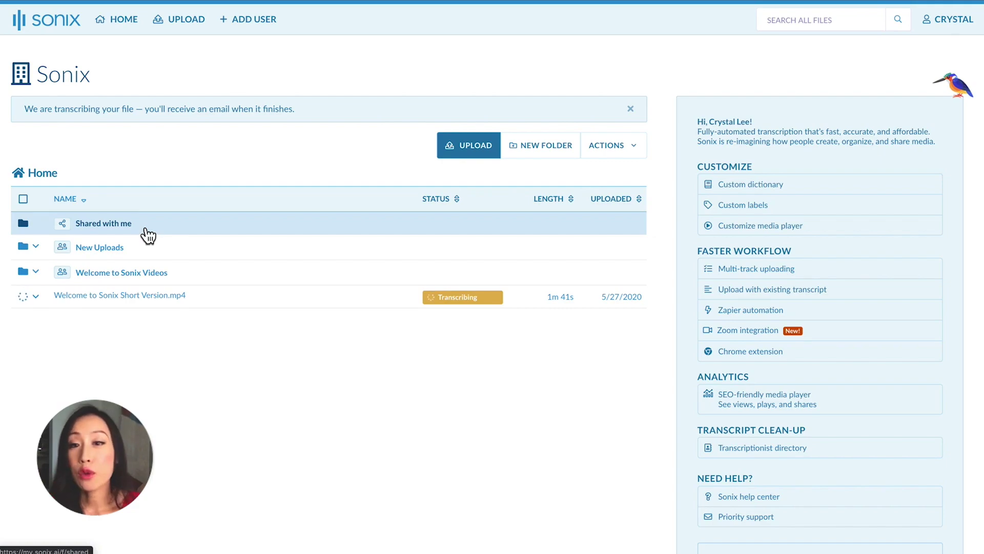
pyautogui.click(558, 151)
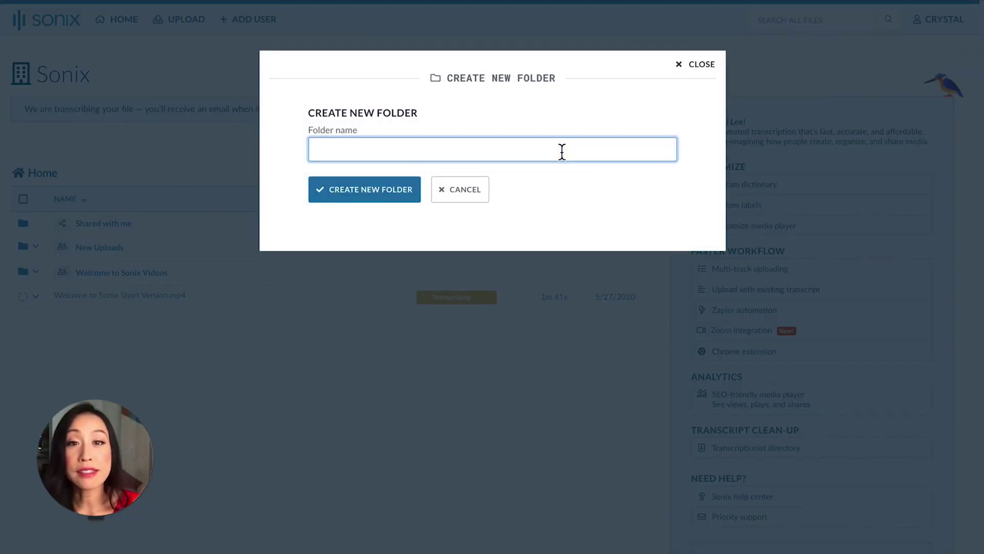
pyautogui.click(466, 198)
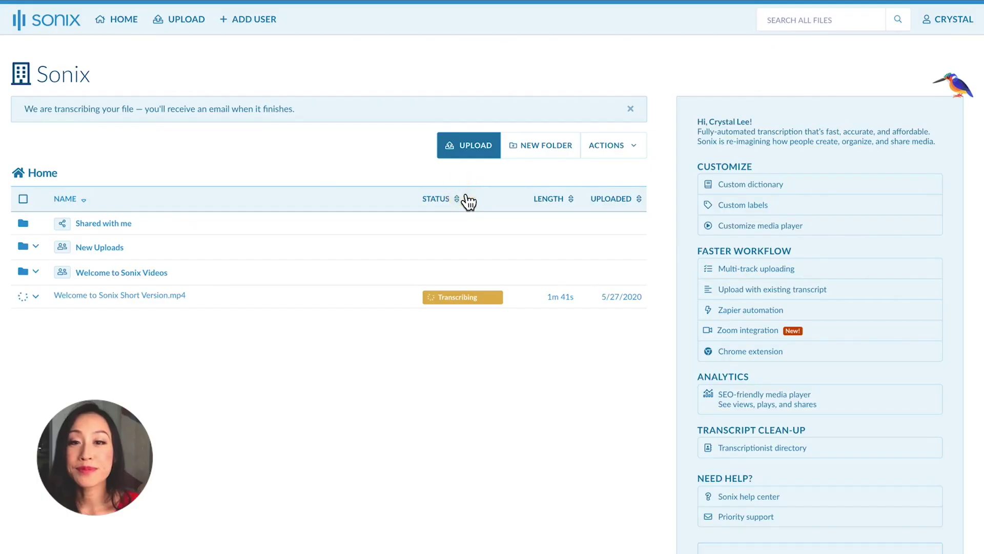
pyautogui.click(43, 249)
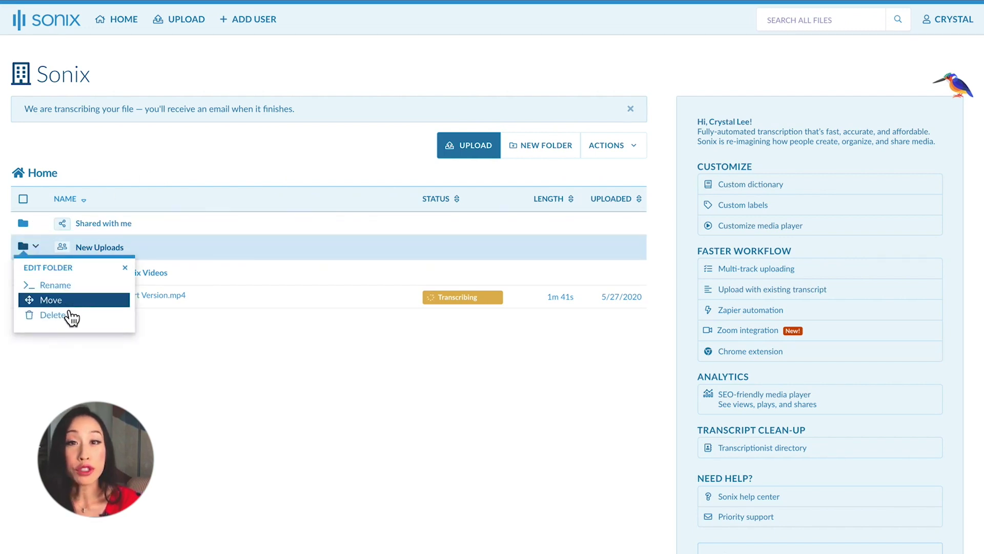
pyautogui.click(37, 296)
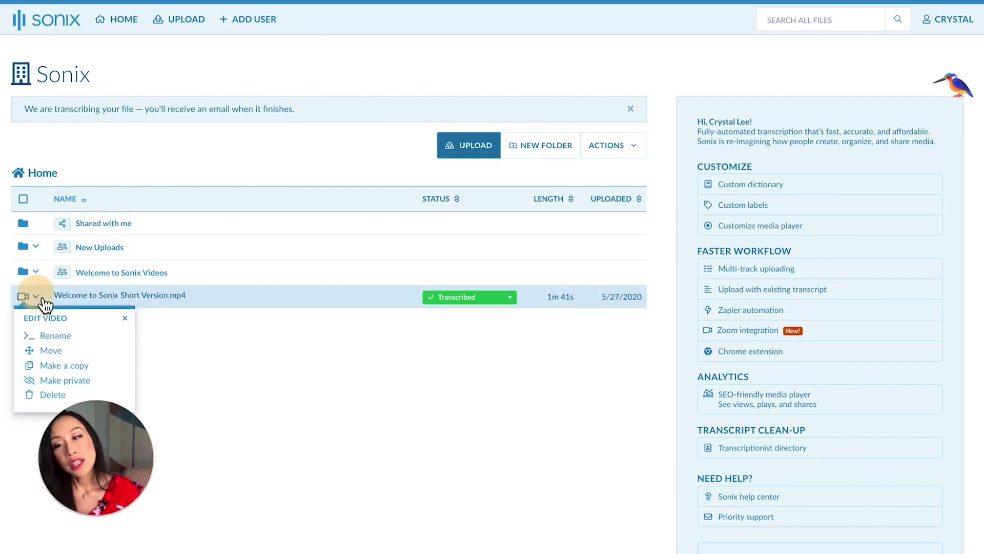
pyautogui.click(63, 394)
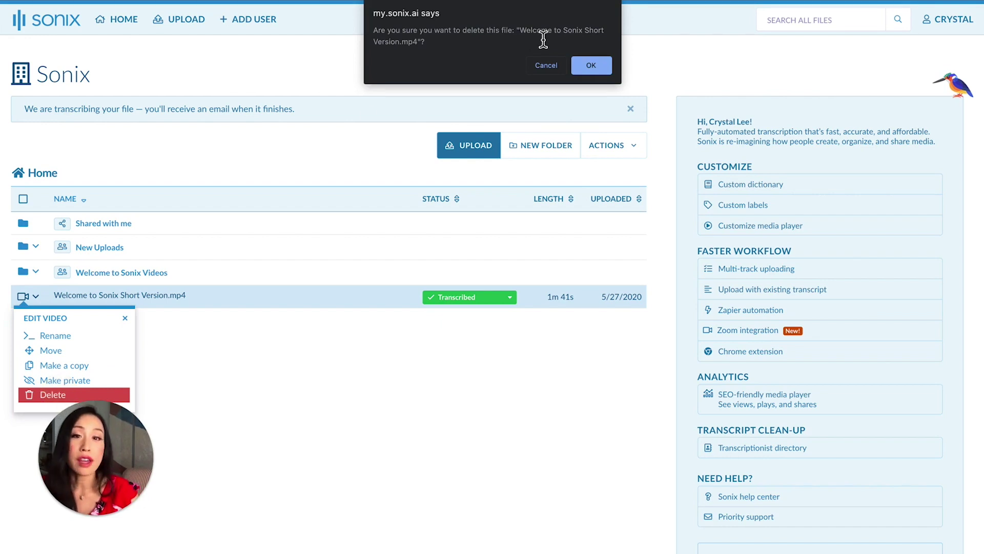
pyautogui.click(558, 69)
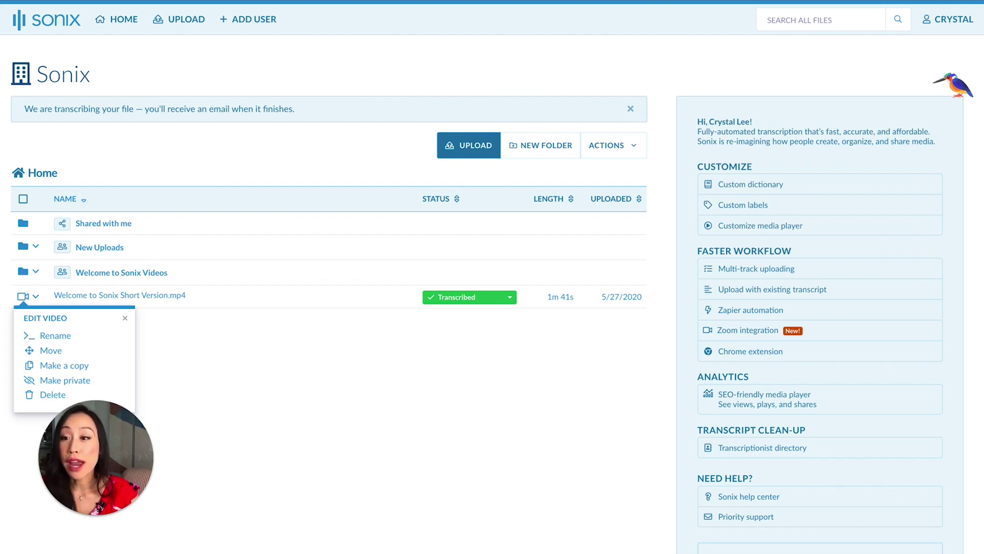
# - Move 'Welcome to Sonix Short Version.mp4' into the Welcome to Sonix Videos folder and open it
pyautogui.click(184, 399)
pyautogui.moveTo(105, 303); pyautogui.dragTo(111, 283)
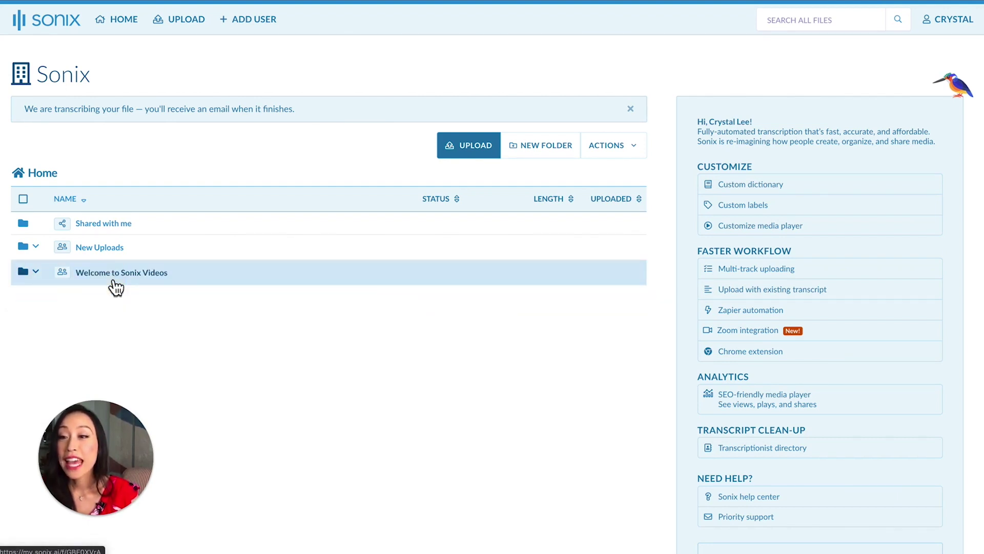
pyautogui.click(113, 281)
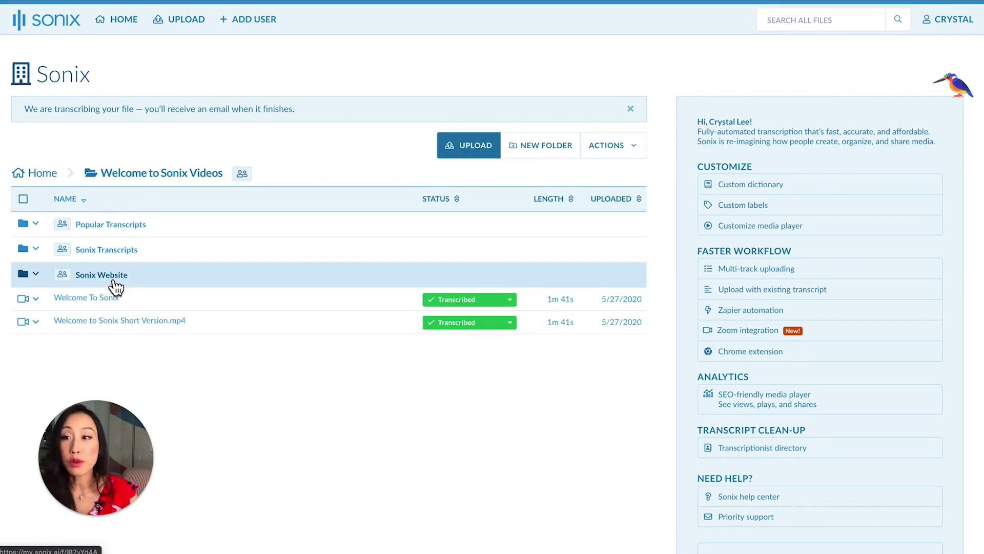
# - Check the moved video's custom labels in the folder, then enable multi-file selection on Home
pyautogui.click(44, 172)
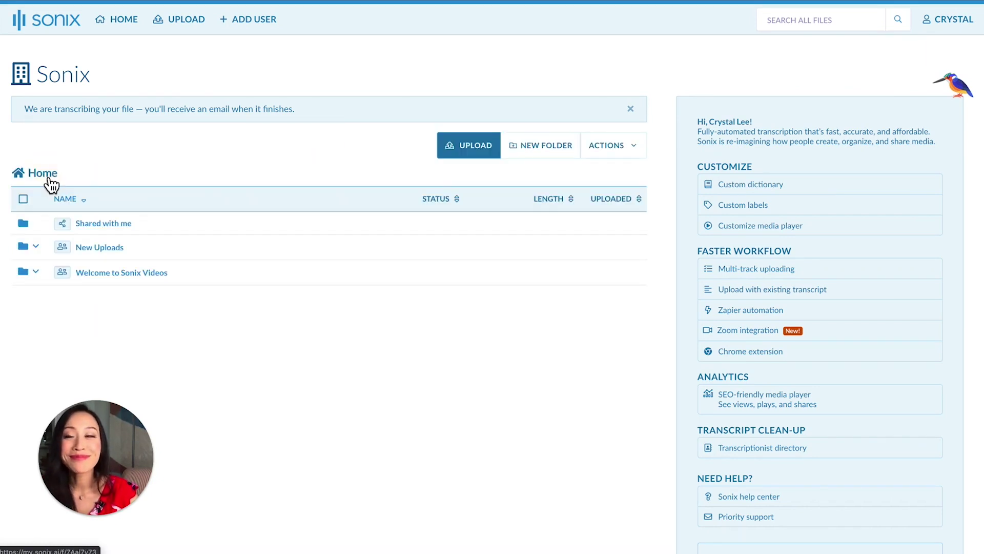
pyautogui.click(105, 279)
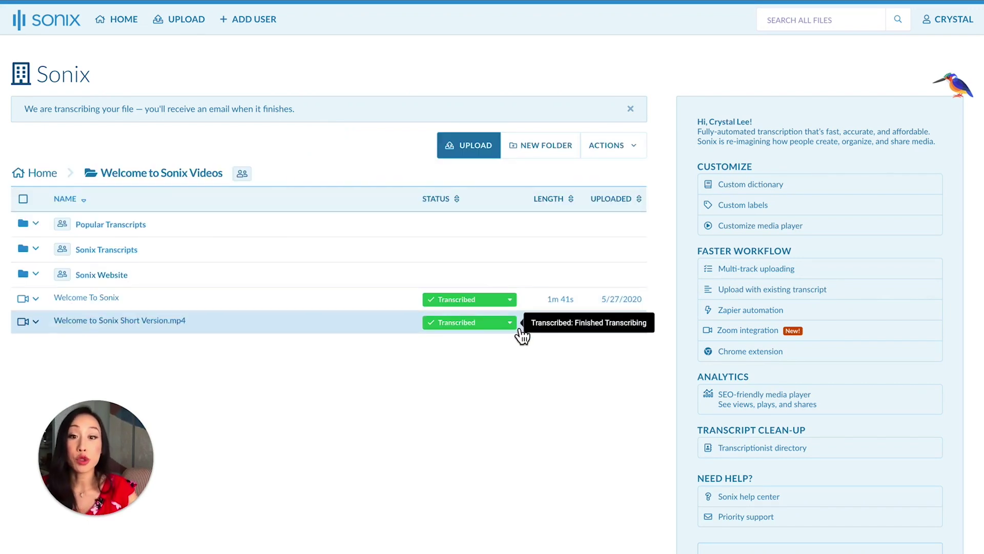
pyautogui.click(518, 333)
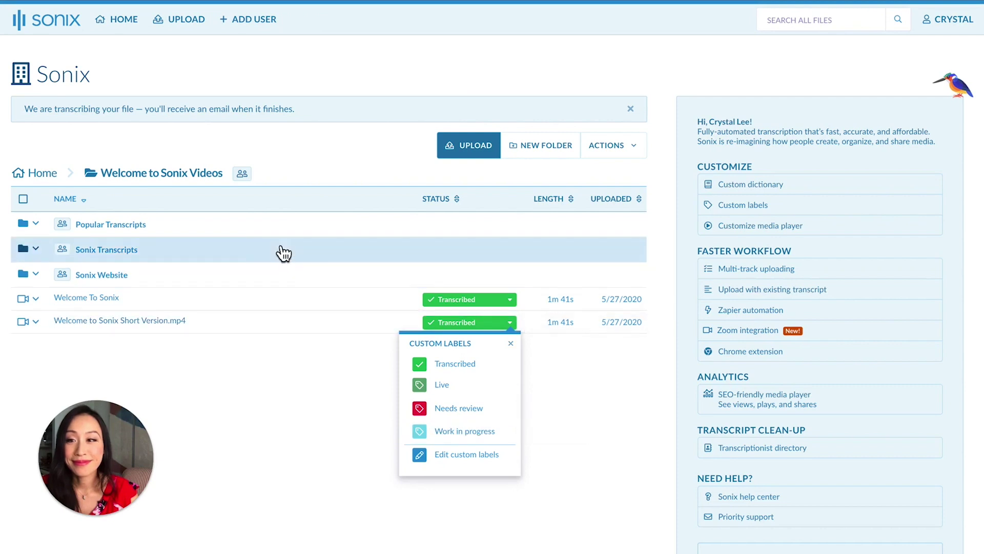
pyautogui.click(44, 175)
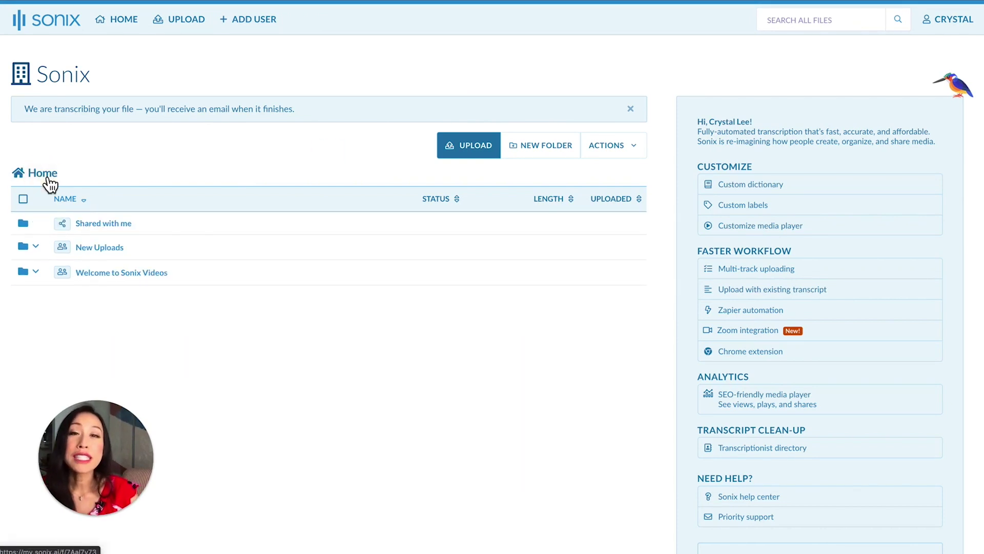
pyautogui.click(23, 199)
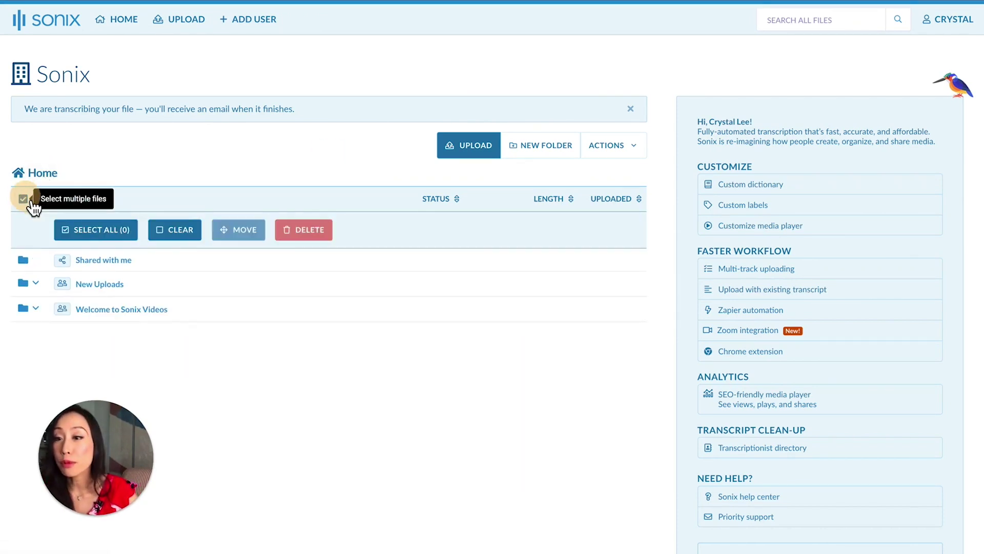